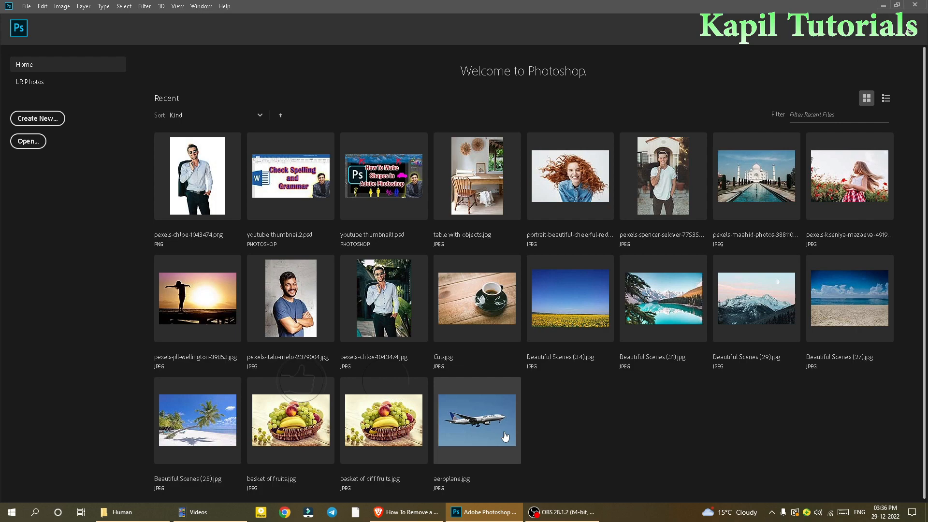
# Step: Bring the portrait of the laughing redhead woman from the Human pictures folder into Photoshop as a new document
pyautogui.moveTo(130, 513)
pyautogui.click(119, 472)
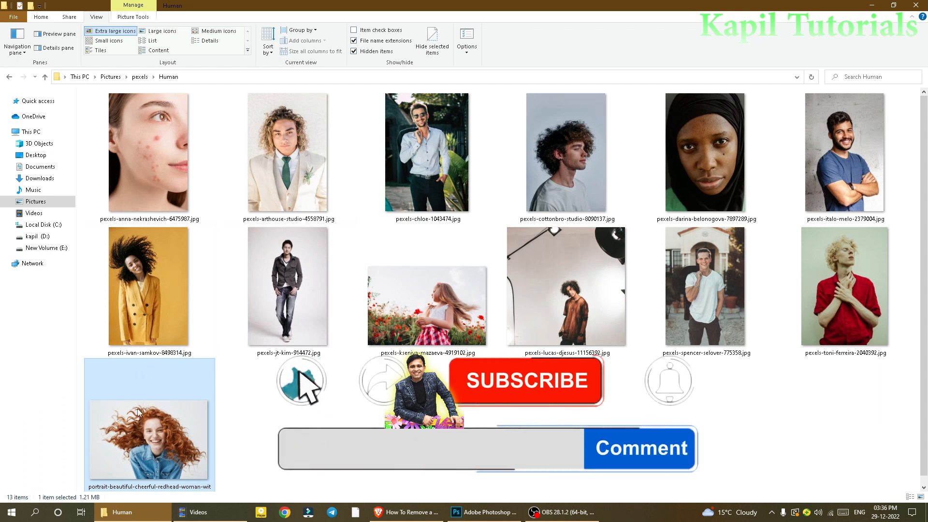
pyautogui.click(161, 308)
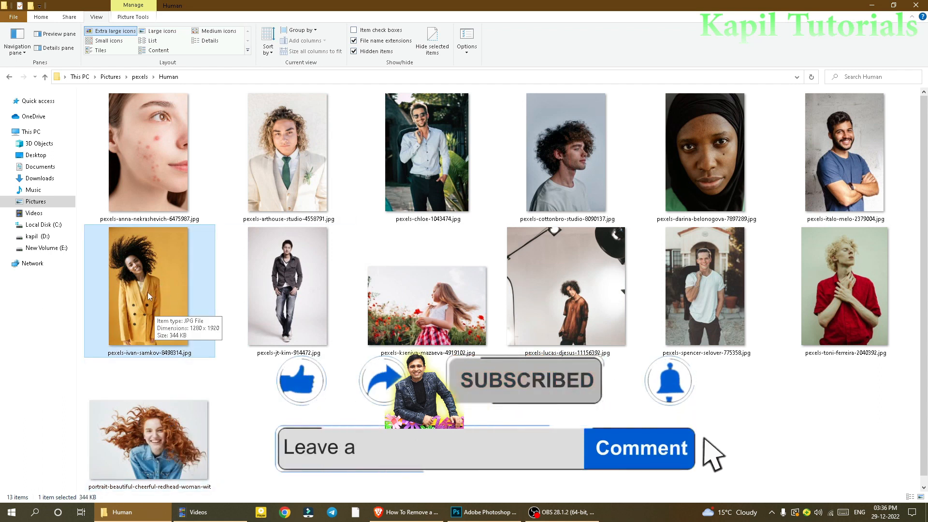
pyautogui.click(149, 438)
pyautogui.moveTo(148, 438); pyautogui.dragTo(53, 283)
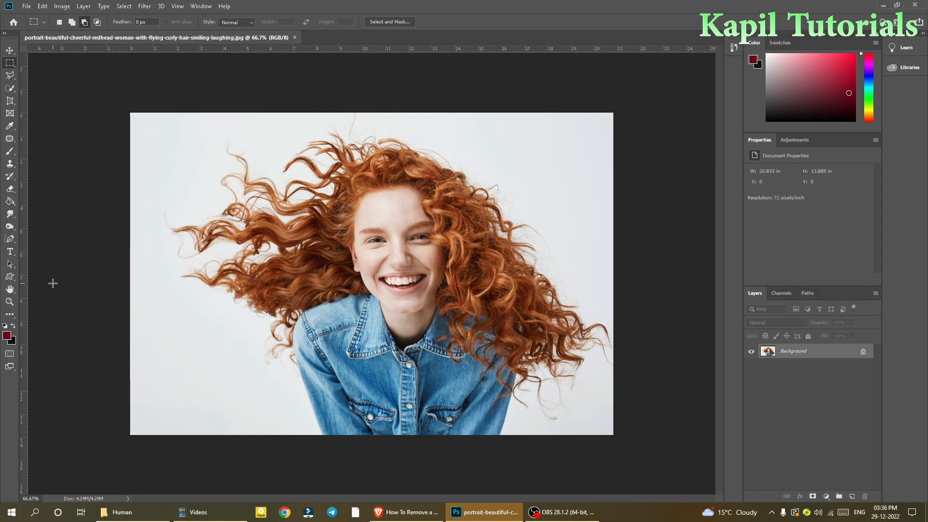
# Step: Convert the locked Background into the regular layer Layer 0 and open the Select and Mask workspace
pyautogui.doubleClick(808, 354)
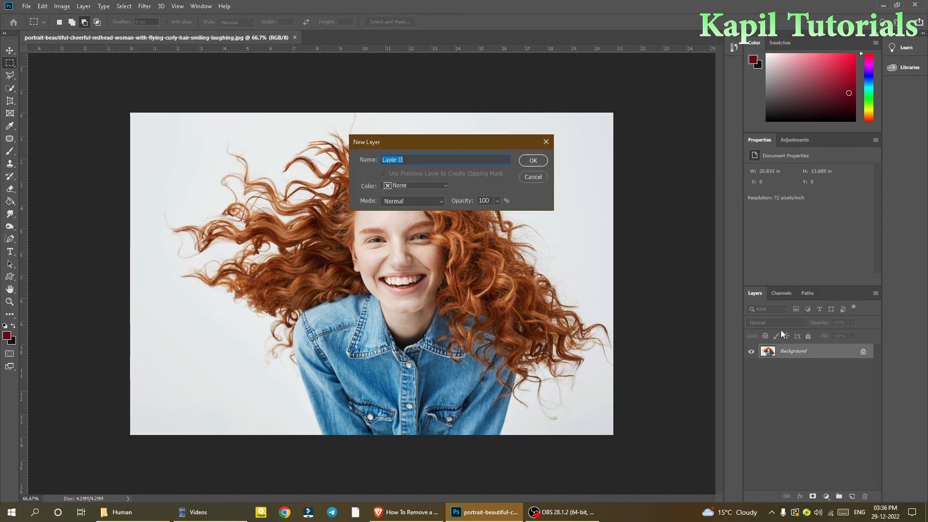
pyautogui.click(534, 164)
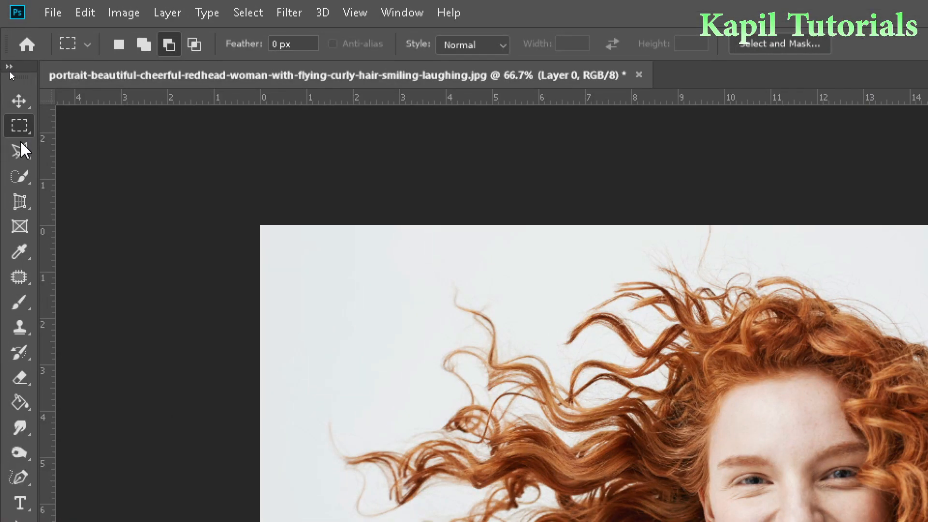
pyautogui.click(10, 76)
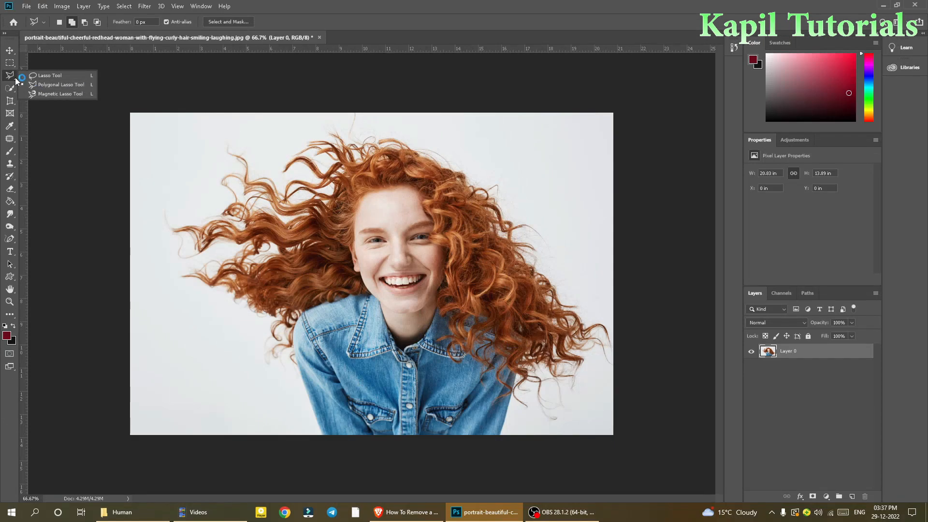
pyautogui.click(9, 63)
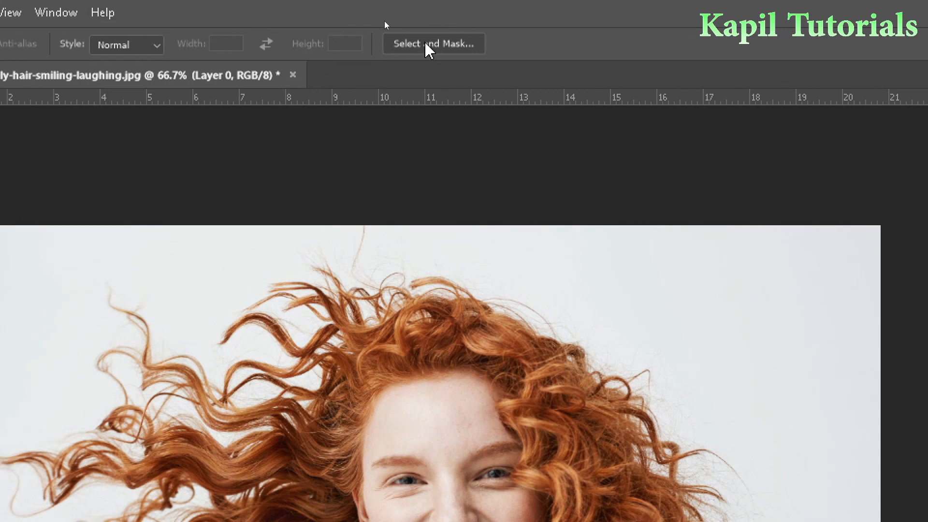
pyautogui.click(431, 46)
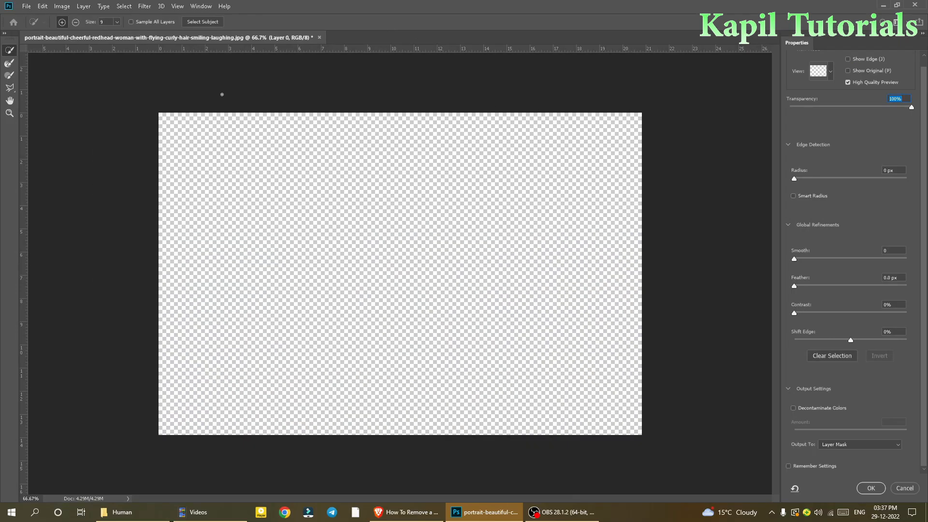
pyautogui.click(826, 303)
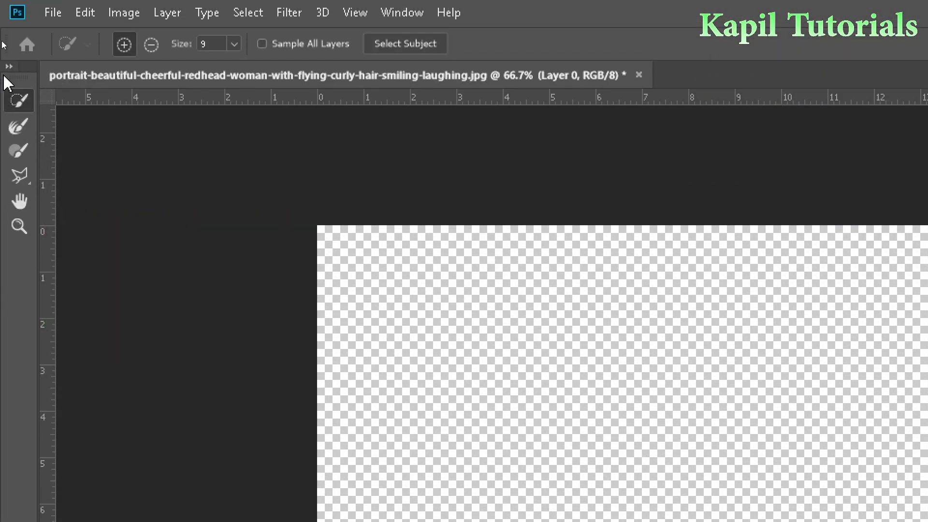
pyautogui.click(22, 179)
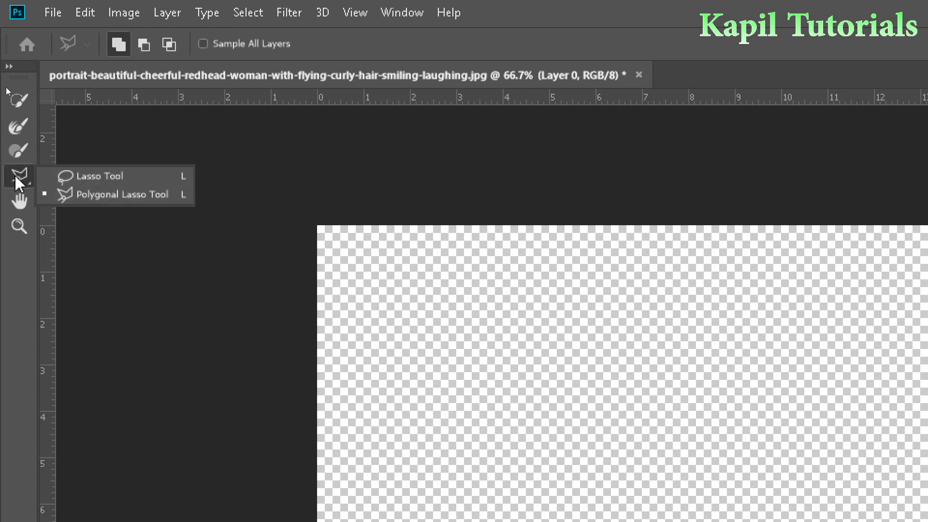
pyautogui.click(19, 182)
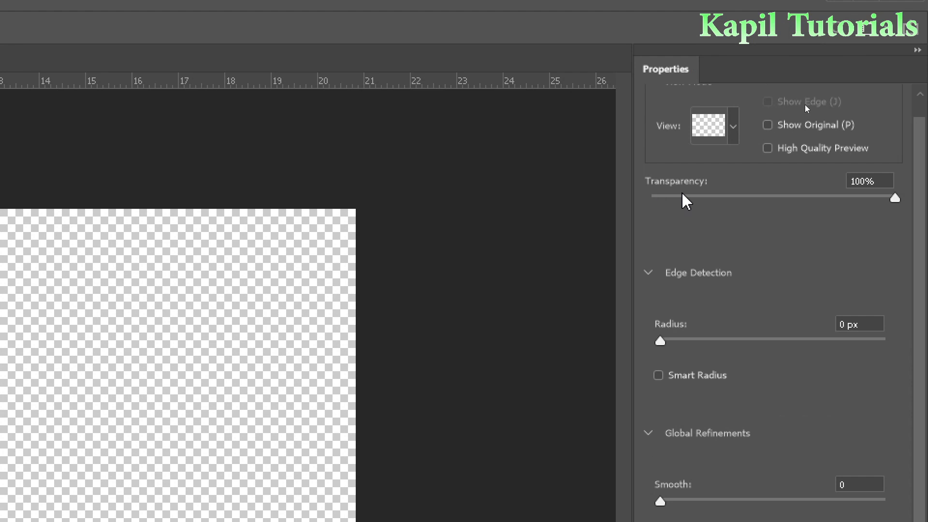
# Step: Set the Onion Skin view transparency to 47% so the woman shows through the mask
pyautogui.moveTo(895, 198); pyautogui.dragTo(761, 195)
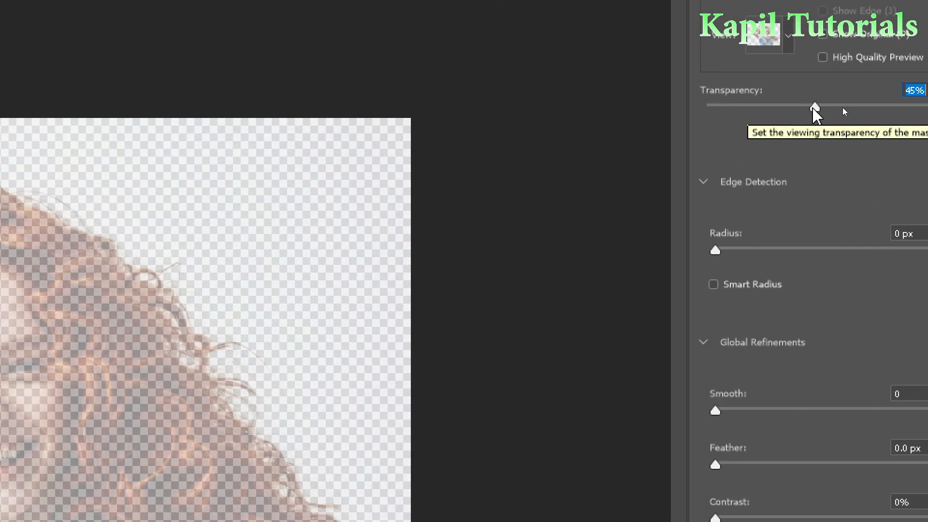
pyautogui.moveTo(844, 107); pyautogui.dragTo(798, 108)
pyautogui.moveTo(724, 112); pyautogui.dragTo(846, 109)
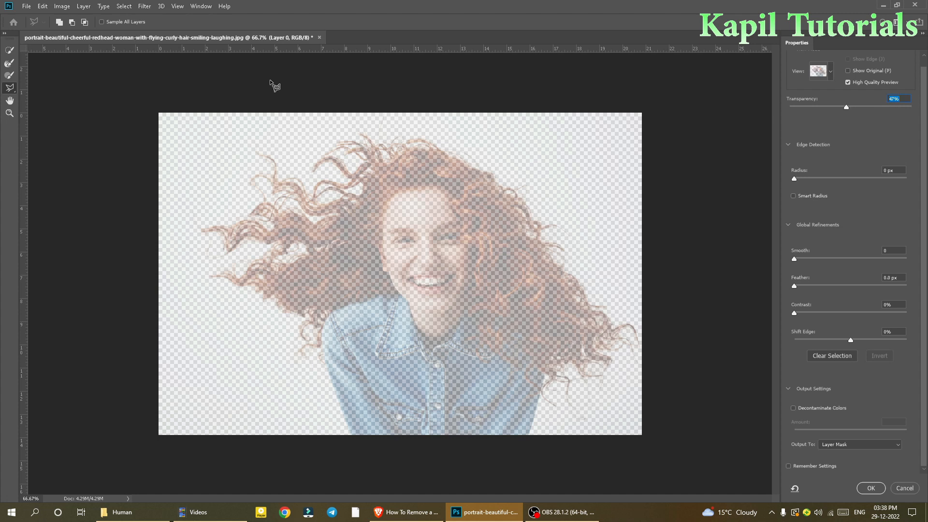
# Step: Use Select Subject with the Quick Selection tool to select the woman, and preview the selection in the Overlay view
pyautogui.click(9, 53)
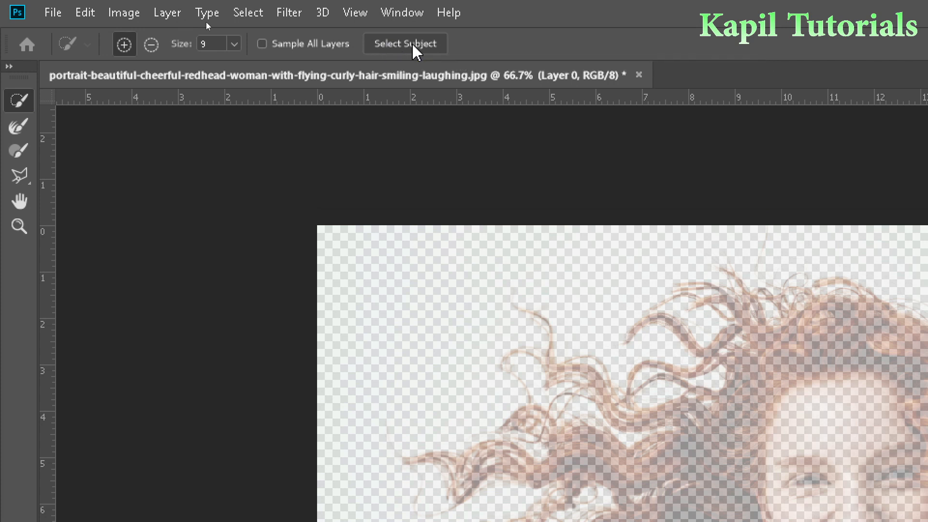
pyautogui.click(417, 48)
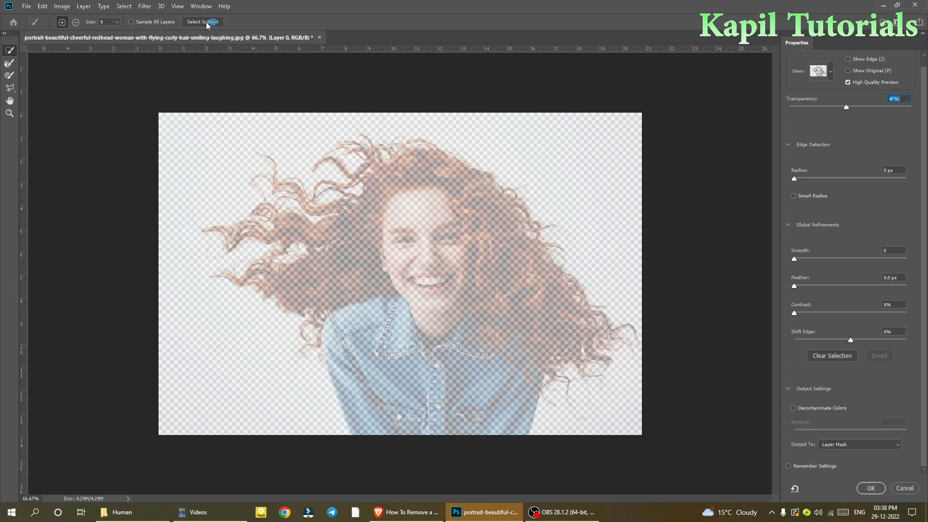
pyautogui.click(204, 23)
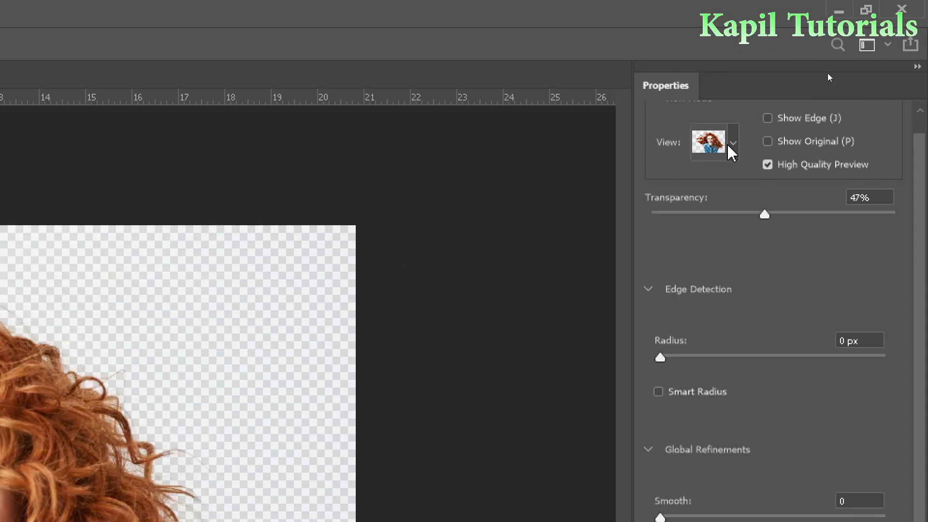
pyautogui.click(732, 155)
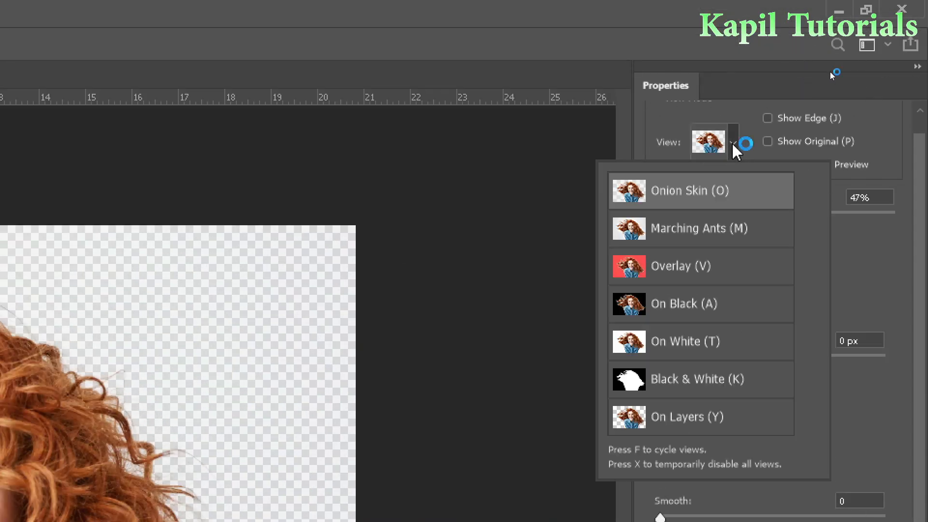
pyautogui.click(682, 273)
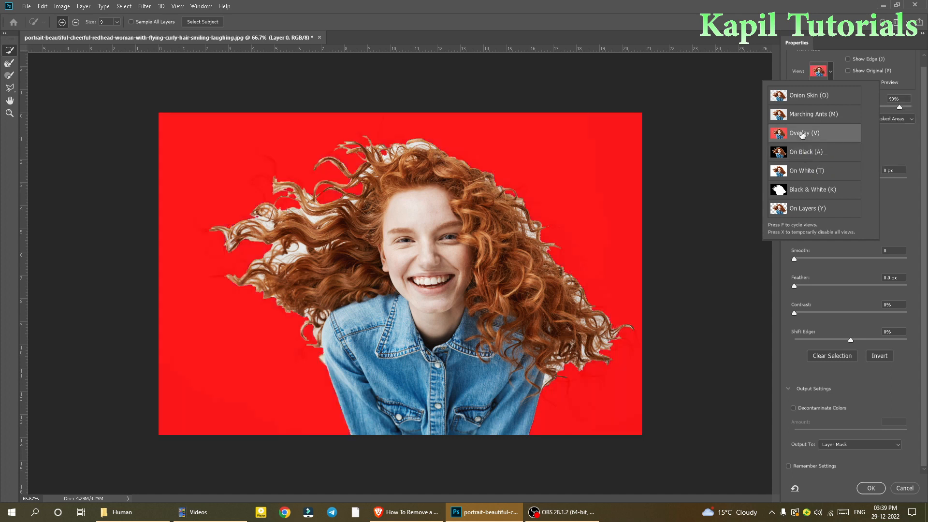
# Step: Adjust the Refine Edge Brush size to 35 and brush over the flying curls along the left edge of the hair
pyautogui.click(8, 66)
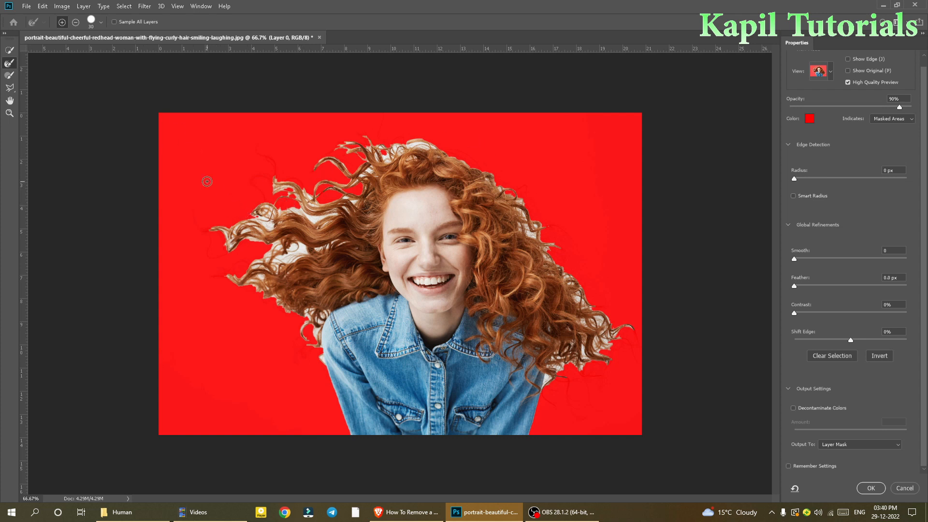
pyautogui.press(']')
pyautogui.press('[')
pyautogui.press('[')
pyautogui.press('[')
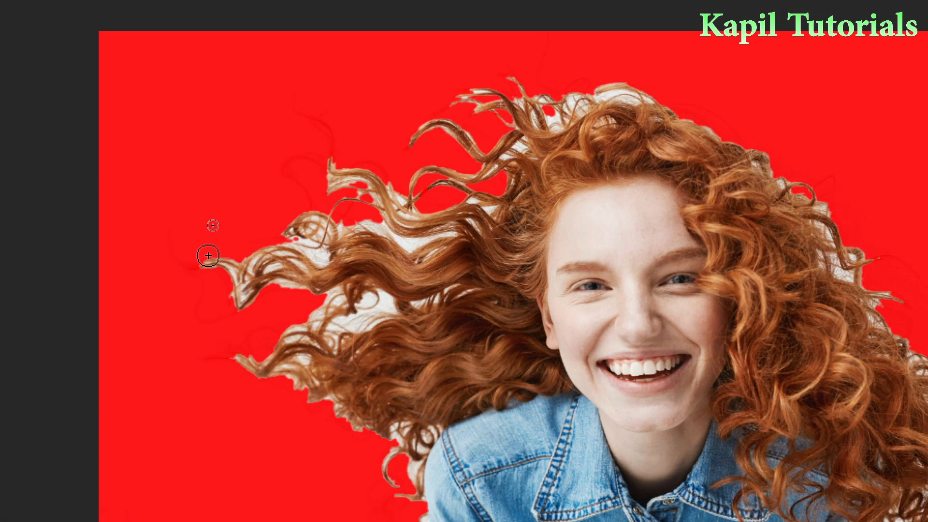
pyautogui.moveTo(208, 255)
pyautogui.mouseDown()
pyautogui.moveTo(232, 269)
pyautogui.moveTo(244, 309)
pyautogui.moveTo(260, 260)
pyautogui.moveTo(298, 242)
pyautogui.moveTo(309, 223)
pyautogui.moveTo(288, 229)
pyautogui.moveTo(336, 221)
pyautogui.moveTo(305, 259)
pyautogui.moveTo(328, 260)
pyautogui.moveTo(262, 267)
pyautogui.moveTo(299, 284)
pyautogui.moveTo(318, 310)
pyautogui.moveTo(268, 365)
pyautogui.moveTo(258, 364)
pyautogui.moveTo(320, 330)
pyautogui.moveTo(284, 330)
pyautogui.moveTo(332, 307)
pyautogui.moveTo(351, 273)
pyautogui.moveTo(319, 304)
pyautogui.moveTo(355, 238)
pyautogui.moveTo(386, 219)
pyautogui.moveTo(353, 232)
pyautogui.moveTo(395, 229)
pyautogui.moveTo(370, 182)
pyautogui.moveTo(323, 176)
pyautogui.moveTo(328, 168)
pyautogui.moveTo(335, 196)
pyautogui.moveTo(417, 208)
pyautogui.moveTo(402, 191)
pyautogui.moveTo(409, 233)
pyautogui.moveTo(397, 247)
pyautogui.moveTo(449, 234)
pyautogui.moveTo(432, 232)
pyautogui.moveTo(379, 272)
pyautogui.moveTo(315, 344)
pyautogui.moveTo(323, 395)
pyautogui.moveTo(353, 338)
pyautogui.moveTo(415, 299)
pyautogui.moveTo(465, 196)
pyautogui.moveTo(479, 229)
pyautogui.moveTo(433, 182)
pyautogui.moveTo(493, 160)
pyautogui.moveTo(475, 144)
pyautogui.moveTo(516, 179)
pyautogui.moveTo(496, 91)
pyautogui.moveTo(460, 99)
pyautogui.moveTo(533, 105)
pyautogui.mouseUp()
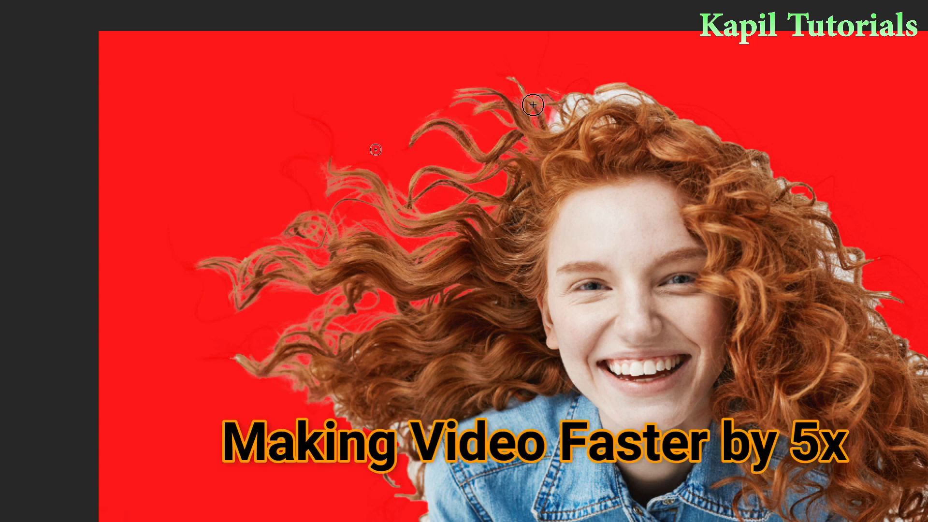
# Step: Brush along the crown and upper right edge of the hair with the Refine Edge Brush
pyautogui.hotkey('ctrl', '-')
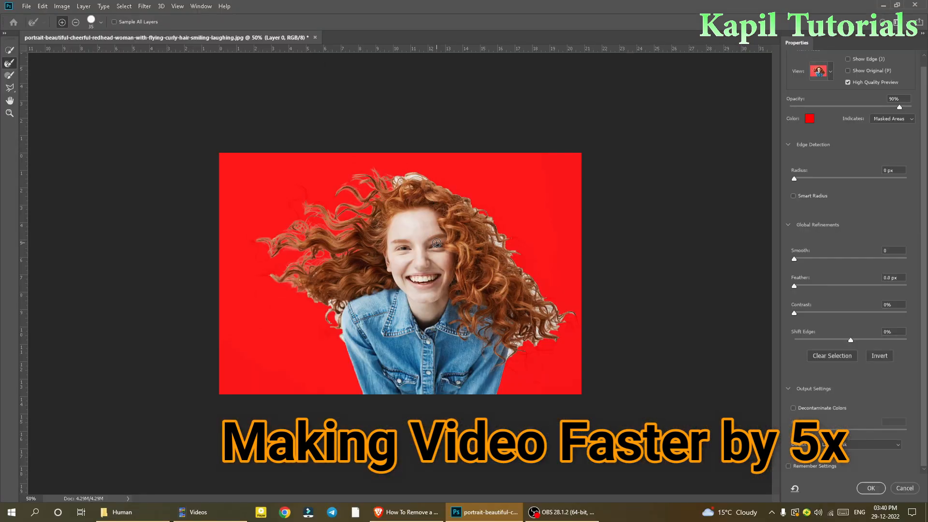
pyautogui.hotkey('ctrl', '+')
pyautogui.hotkey('ctrl', '+')
pyautogui.moveTo(390, 92)
pyautogui.mouseDown()
pyautogui.moveTo(399, 85)
pyautogui.moveTo(476, 97)
pyautogui.moveTo(432, 77)
pyautogui.moveTo(533, 131)
pyautogui.moveTo(580, 168)
pyautogui.moveTo(594, 208)
pyautogui.moveTo(584, 172)
pyautogui.moveTo(603, 203)
pyautogui.moveTo(584, 191)
pyautogui.moveTo(621, 231)
pyautogui.mouseUp()
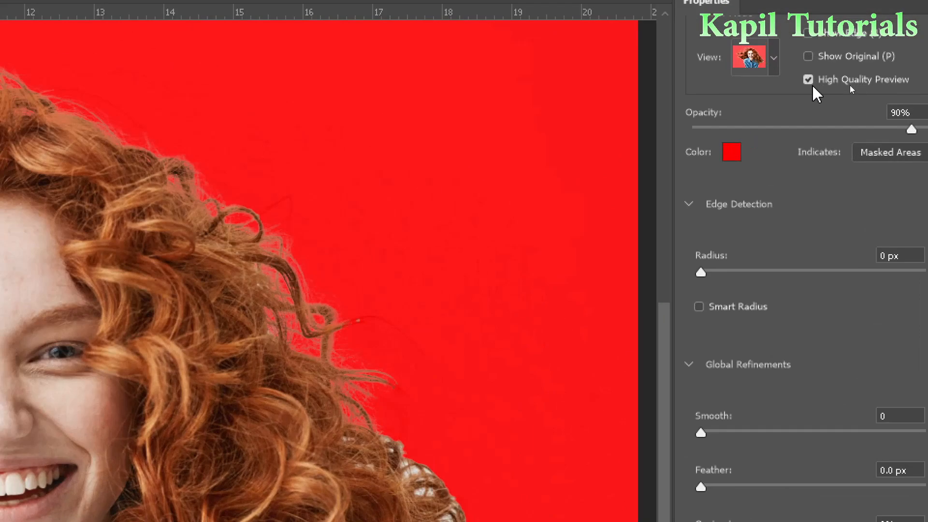
# Step: Turn off High Quality Preview and refine the remaining curls at the lower right and beside the left shoulder
pyautogui.click(850, 83)
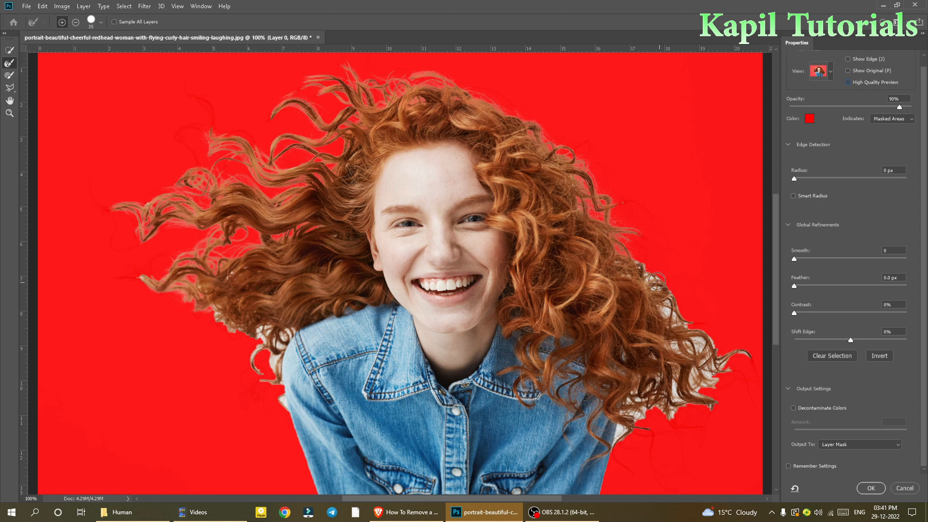
pyautogui.moveTo(664, 305)
pyautogui.mouseDown()
pyautogui.moveTo(727, 357)
pyautogui.moveTo(746, 353)
pyautogui.moveTo(704, 378)
pyautogui.moveTo(709, 354)
pyautogui.moveTo(711, 403)
pyautogui.moveTo(644, 408)
pyautogui.moveTo(686, 406)
pyautogui.moveTo(672, 355)
pyautogui.moveTo(699, 369)
pyautogui.moveTo(631, 270)
pyautogui.moveTo(688, 344)
pyautogui.moveTo(657, 369)
pyautogui.moveTo(670, 408)
pyautogui.moveTo(638, 405)
pyautogui.moveTo(615, 447)
pyautogui.moveTo(631, 374)
pyautogui.moveTo(621, 341)
pyautogui.moveTo(662, 363)
pyautogui.moveTo(667, 383)
pyautogui.moveTo(650, 312)
pyautogui.moveTo(553, 143)
pyautogui.moveTo(527, 123)
pyautogui.moveTo(337, 134)
pyautogui.moveTo(143, 214)
pyautogui.moveTo(144, 240)
pyautogui.moveTo(163, 219)
pyautogui.moveTo(172, 241)
pyautogui.moveTo(168, 273)
pyautogui.moveTo(155, 288)
pyautogui.moveTo(142, 279)
pyautogui.moveTo(232, 325)
pyautogui.moveTo(225, 311)
pyautogui.moveTo(240, 333)
pyautogui.moveTo(275, 326)
pyautogui.moveTo(255, 334)
pyautogui.moveTo(258, 379)
pyautogui.moveTo(263, 347)
pyautogui.moveTo(287, 330)
pyautogui.moveTo(285, 416)
pyautogui.moveTo(282, 382)
pyautogui.mouseUp()
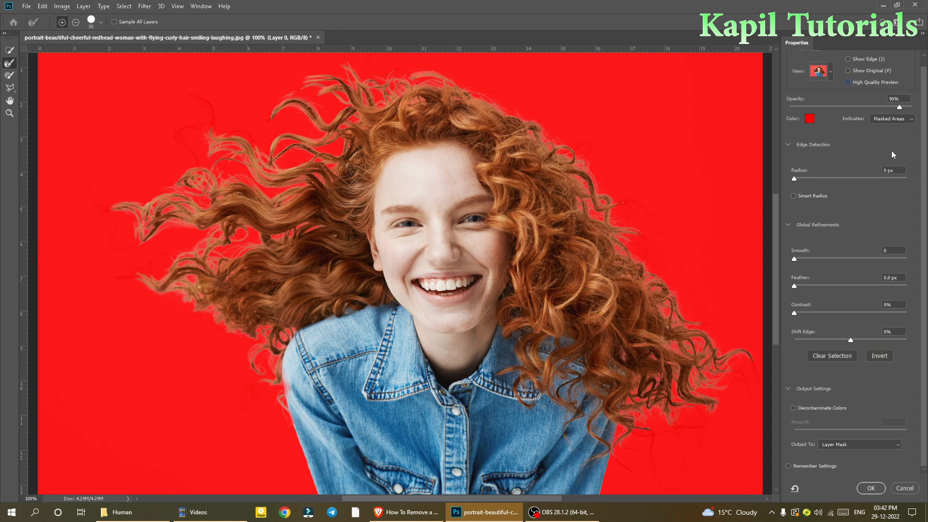
# Step: Set the selection edge Contrast to 14% and try out the Feather setting, ending at 0.0 px
pyautogui.click(831, 73)
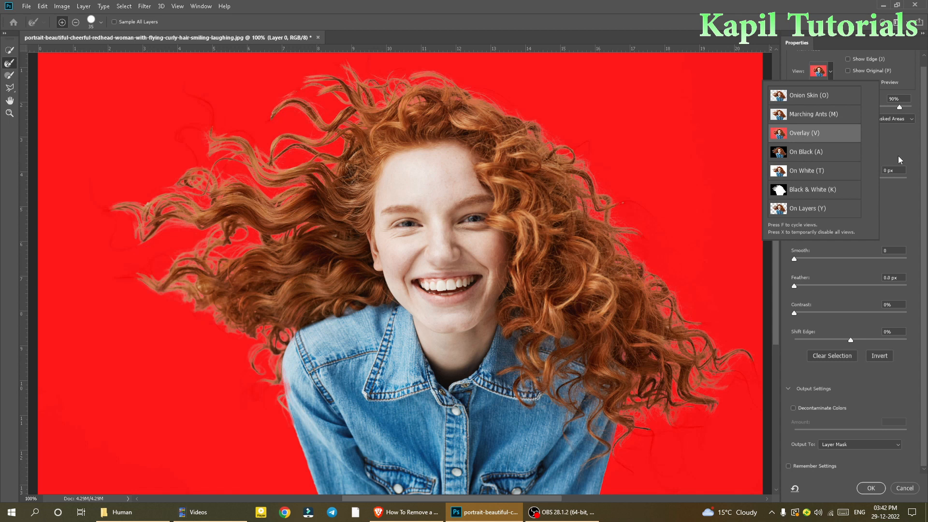
pyautogui.click(894, 144)
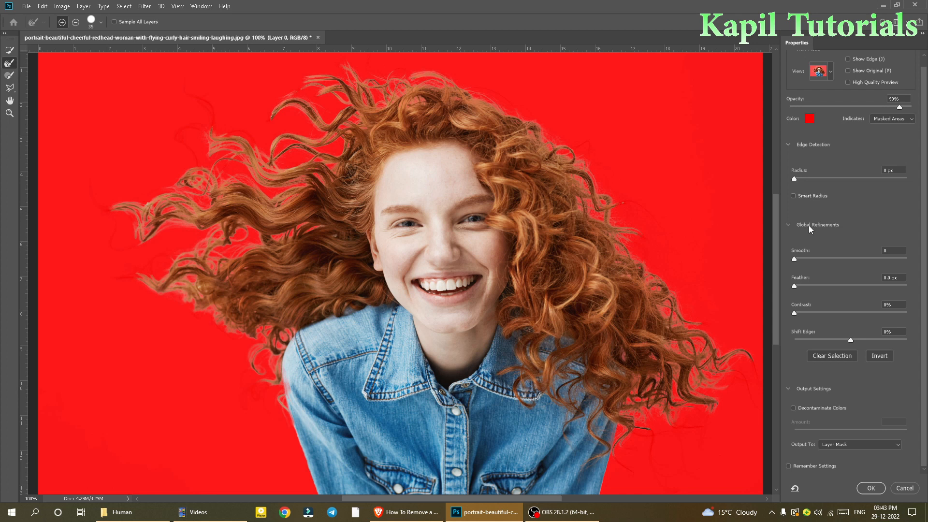
pyautogui.moveTo(793, 313); pyautogui.dragTo(810, 323)
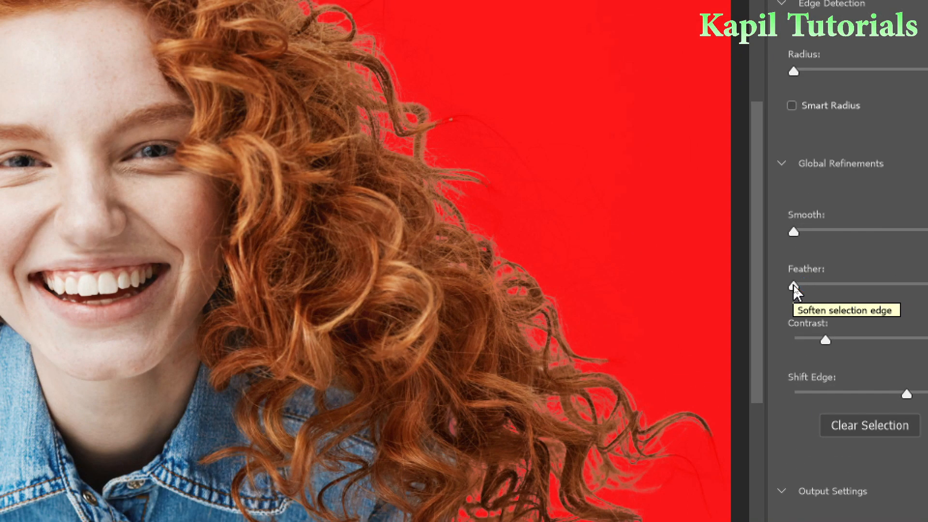
pyautogui.moveTo(794, 288); pyautogui.dragTo(698, 284)
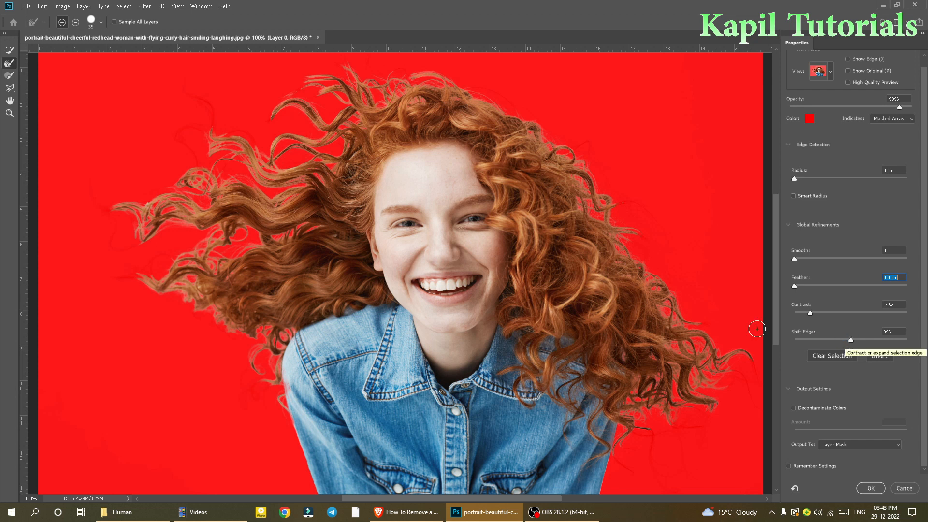
# Step: Switch the mask preview to the Black & White view to examine the hair edges
pyautogui.moveTo(688, 347)
pyautogui.mouseDown()
pyautogui.moveTo(695, 274)
pyautogui.moveTo(667, 358)
pyautogui.moveTo(638, 342)
pyautogui.moveTo(631, 349)
pyautogui.moveTo(643, 347)
pyautogui.mouseUp()
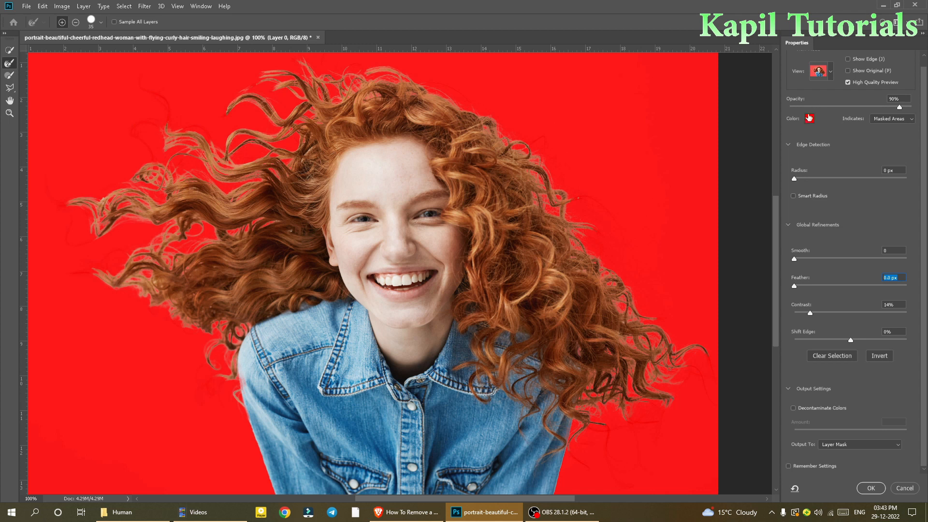
pyautogui.click(831, 72)
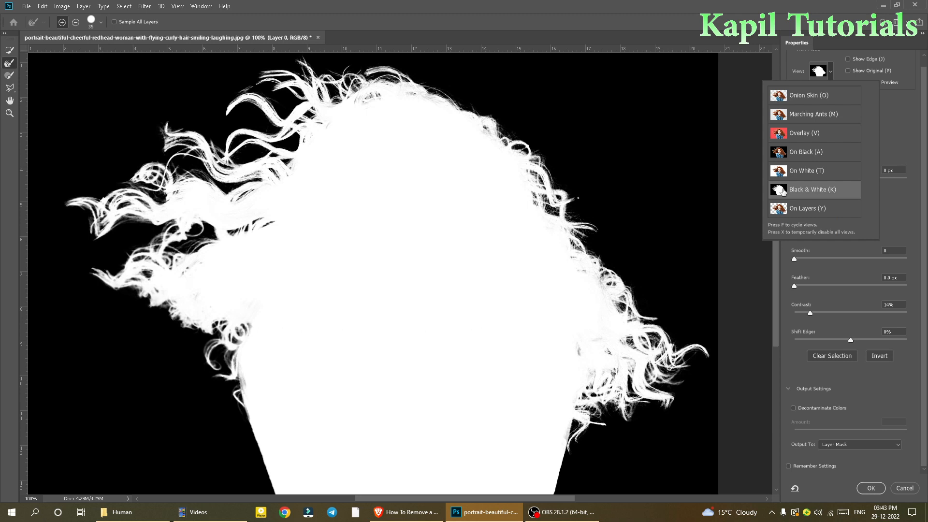
pyautogui.click(898, 205)
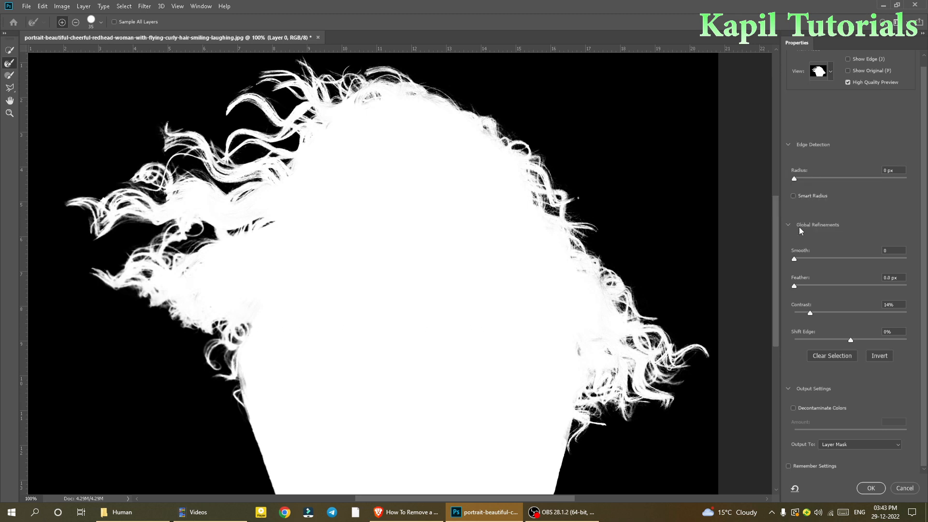
# Step: Set the selection edge Smooth value to 8 and check the hair edge in the Overlay view
pyautogui.click(795, 259)
pyautogui.hotkey('ctrl', '+')
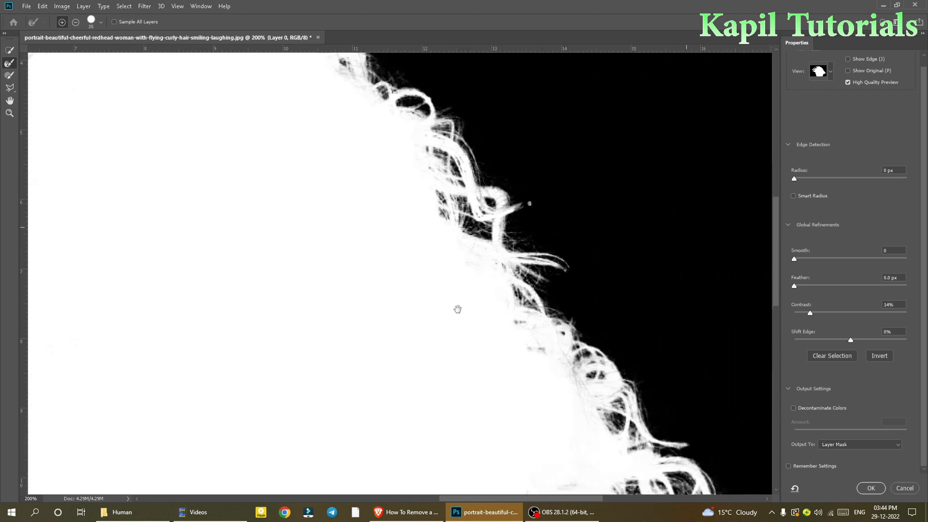
pyautogui.moveTo(457, 310); pyautogui.dragTo(420, 329)
pyautogui.moveTo(795, 259)
pyautogui.mouseDown()
pyautogui.moveTo(825, 260)
pyautogui.moveTo(802, 260)
pyautogui.mouseUp()
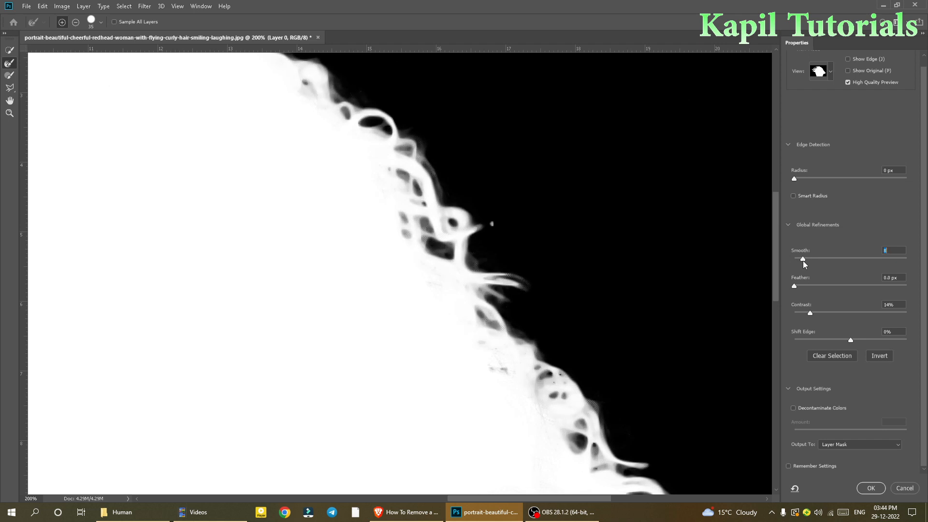
pyautogui.click(830, 72)
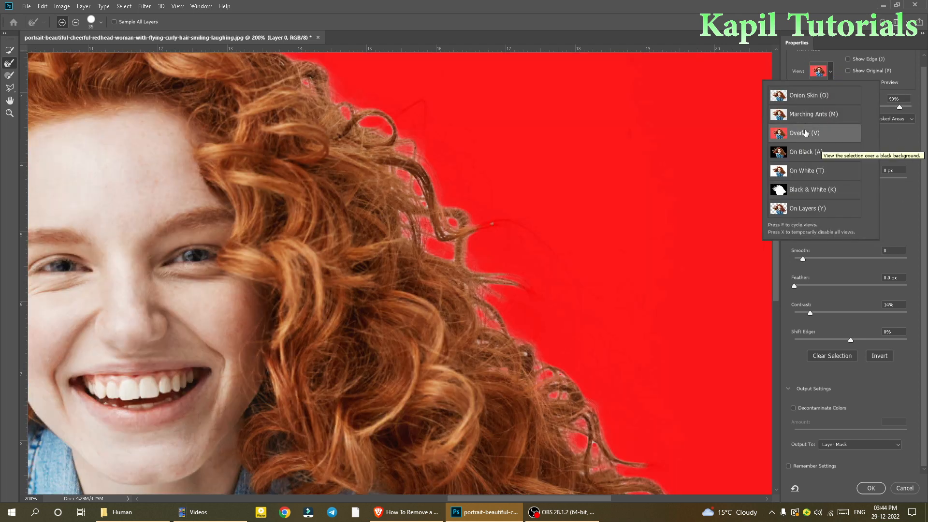
# Step: Set the selection edge Smooth value to 0 and check the hair edges in the On Black view
pyautogui.click(803, 262)
pyautogui.moveTo(802, 260); pyautogui.dragTo(796, 261)
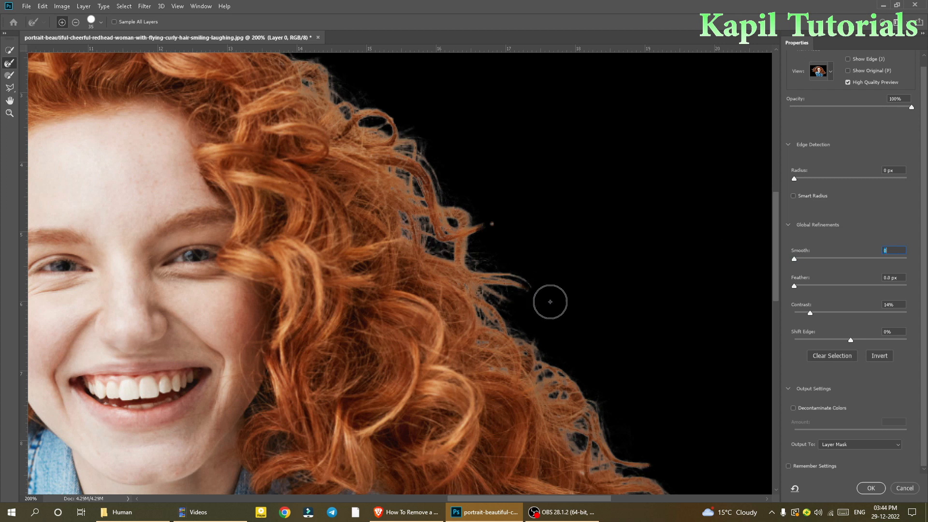
pyautogui.moveTo(555, 314); pyautogui.dragTo(594, 223)
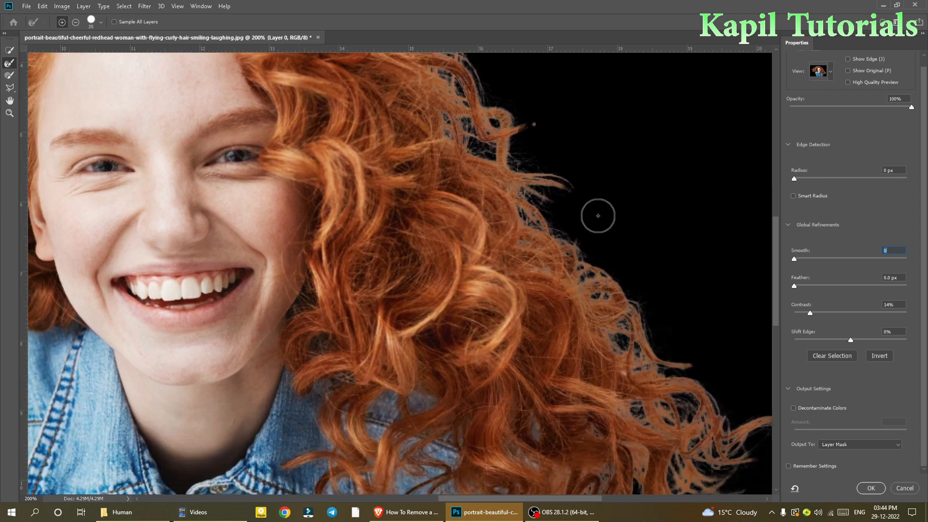
pyautogui.hotkey('ctrl', '-')
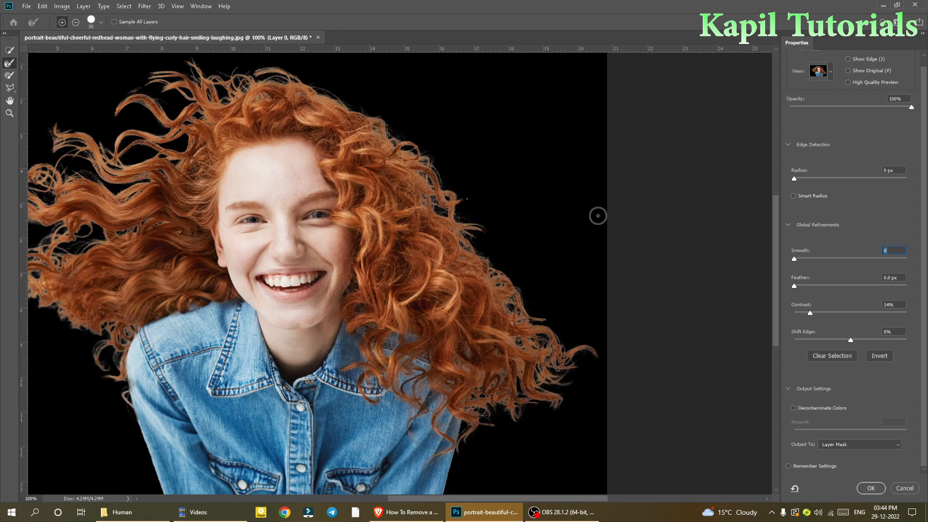
pyautogui.hotkey('ctrl', '-')
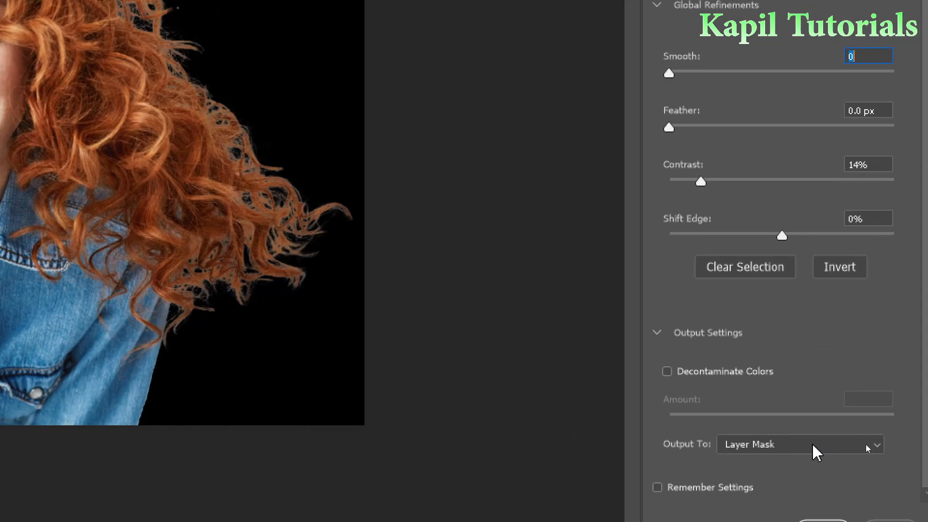
# Step: Output the refined selection as a New Layer with Layer Mask and confirm it
pyautogui.click(884, 445)
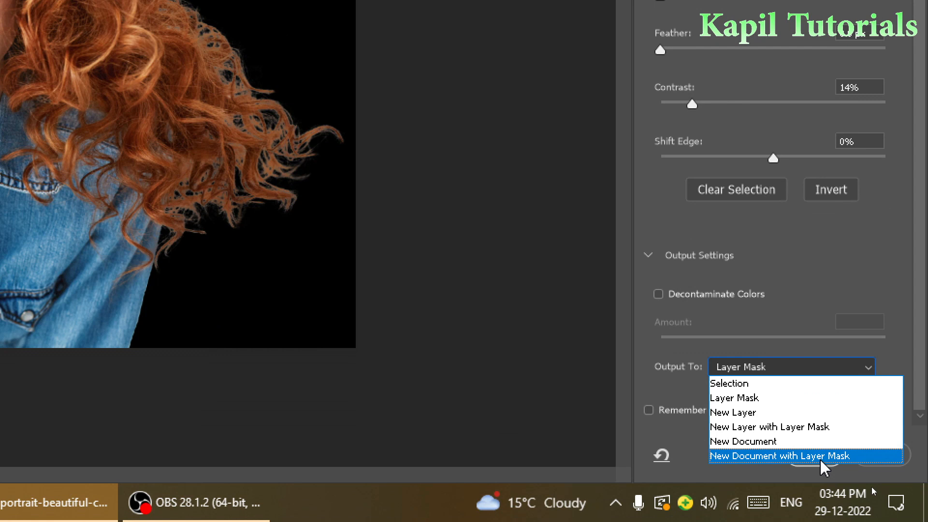
pyautogui.click(797, 432)
pyautogui.click(806, 454)
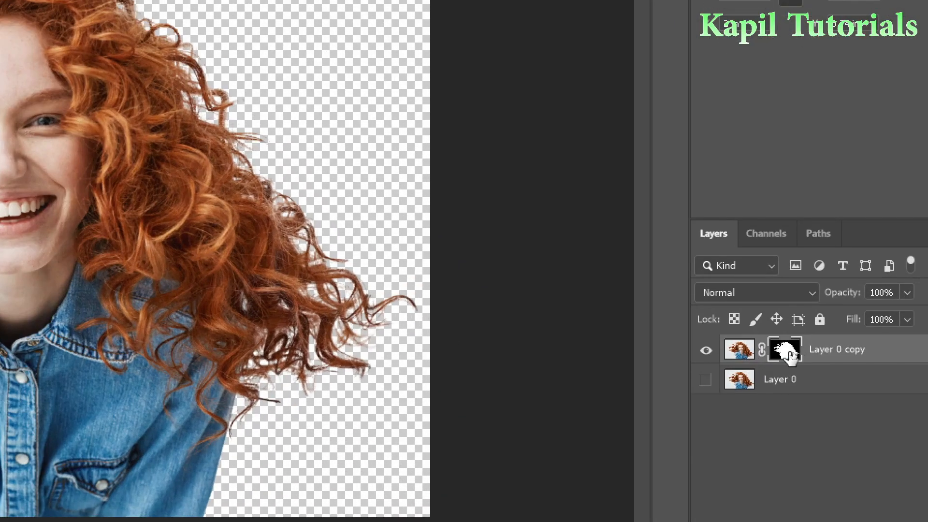
# Step: Reopen the Layer 0 copy mask in Select and Mask to review it, and leave without changes
pyautogui.click(735, 353)
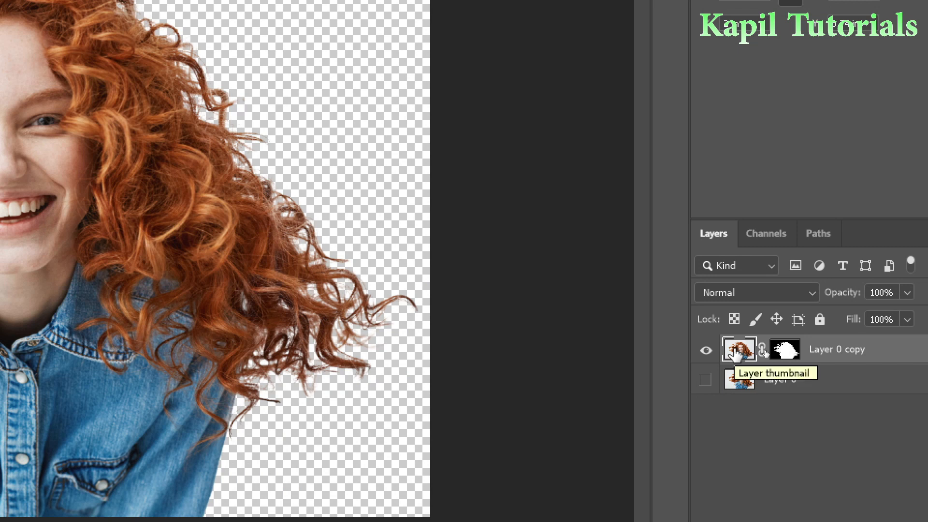
pyautogui.click(791, 353)
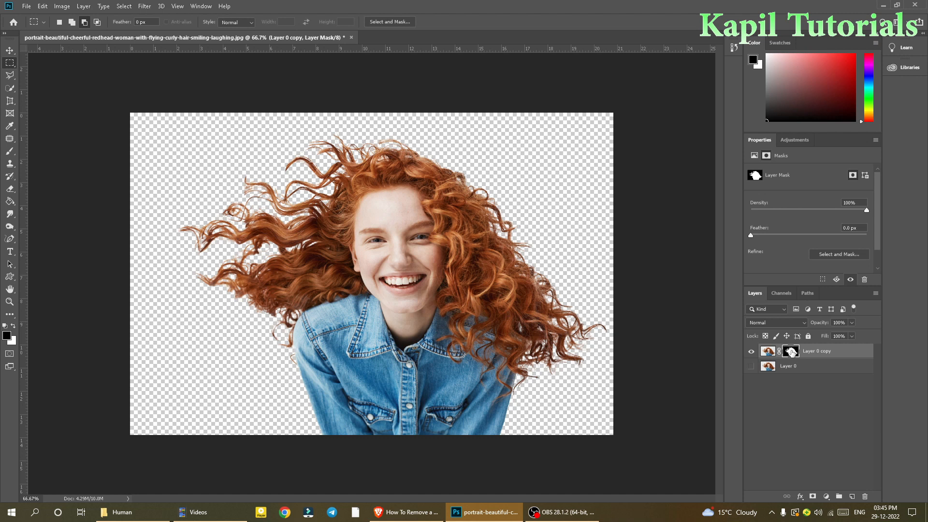
pyautogui.rightClick(791, 352)
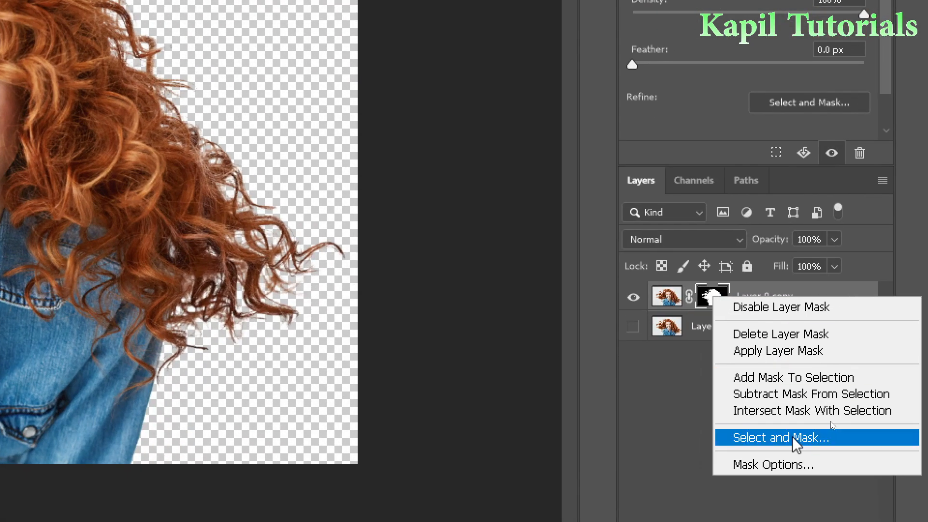
pyautogui.click(797, 438)
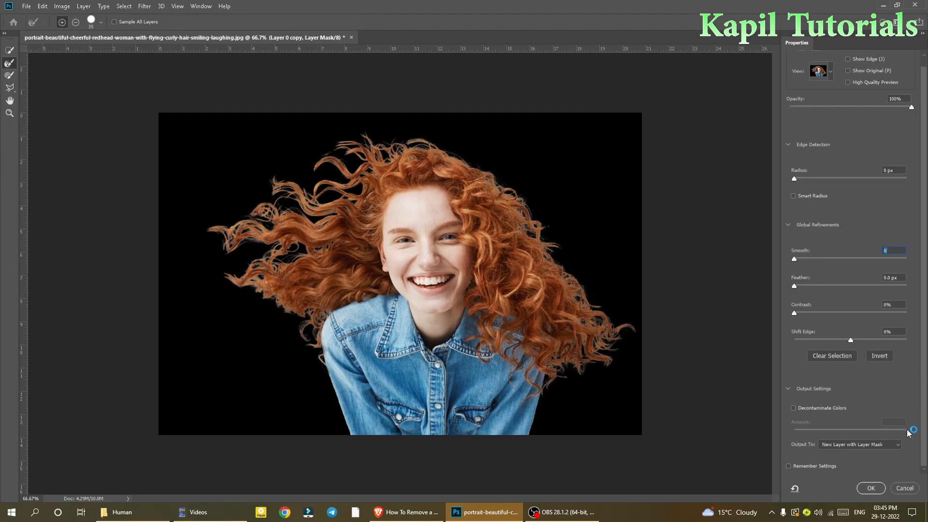
pyautogui.click(906, 489)
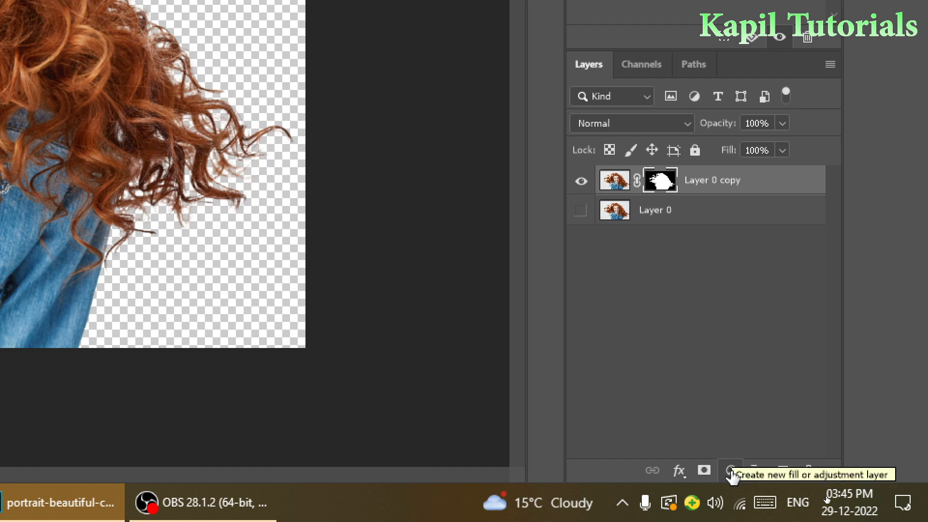
# Step: Add a Solid Color fill layer in dark red #6a081a and move it below Layer 0 at the bottom of the stack
pyautogui.click(731, 471)
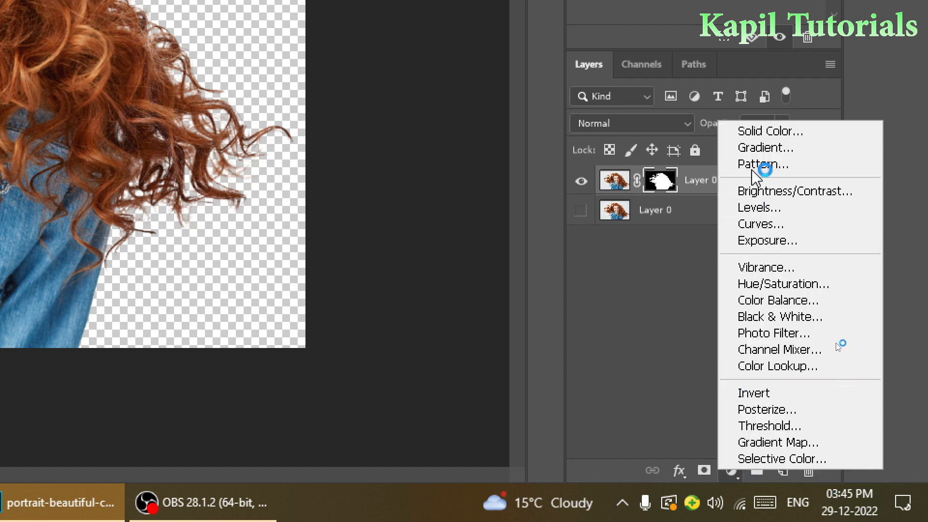
pyautogui.click(764, 131)
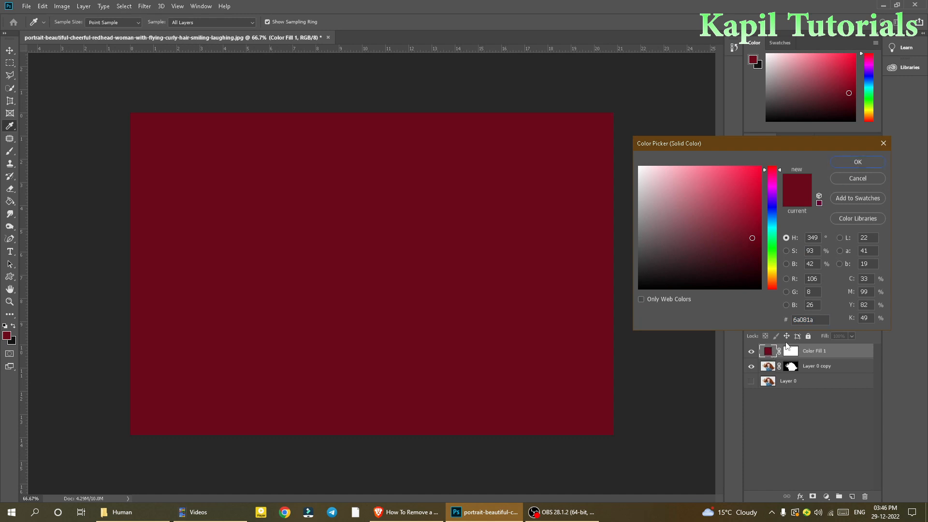
pyautogui.click(857, 163)
pyautogui.press('m')
pyautogui.moveTo(769, 351); pyautogui.dragTo(769, 390)
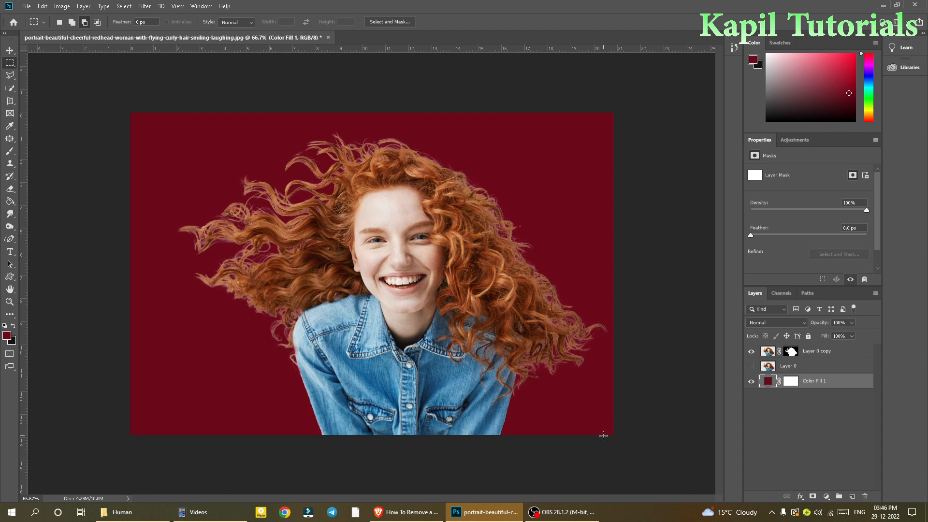
# Step: Check the hair edges against the dark red fill, hide the Color Fill 1 layer and select Layer 0 copy
pyautogui.hotkey('ctrl', '+')
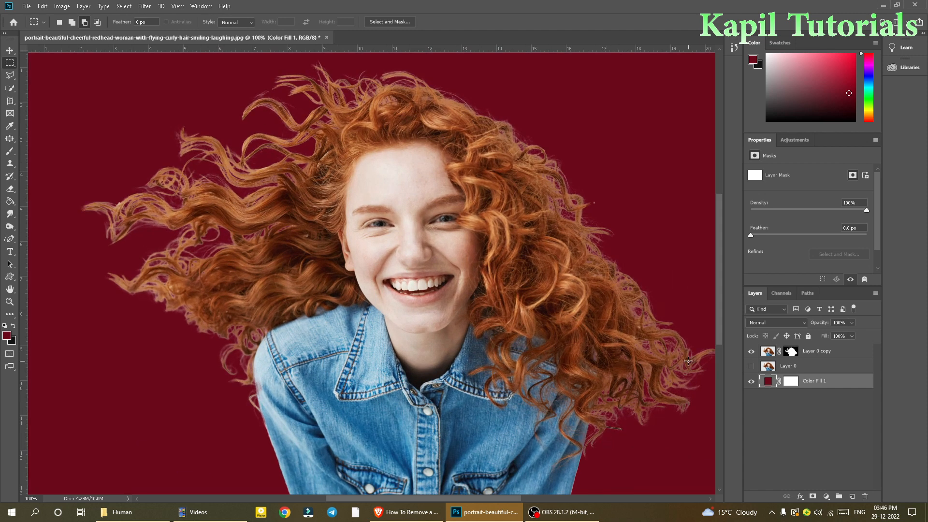
pyautogui.hotkey('ctrl', '+')
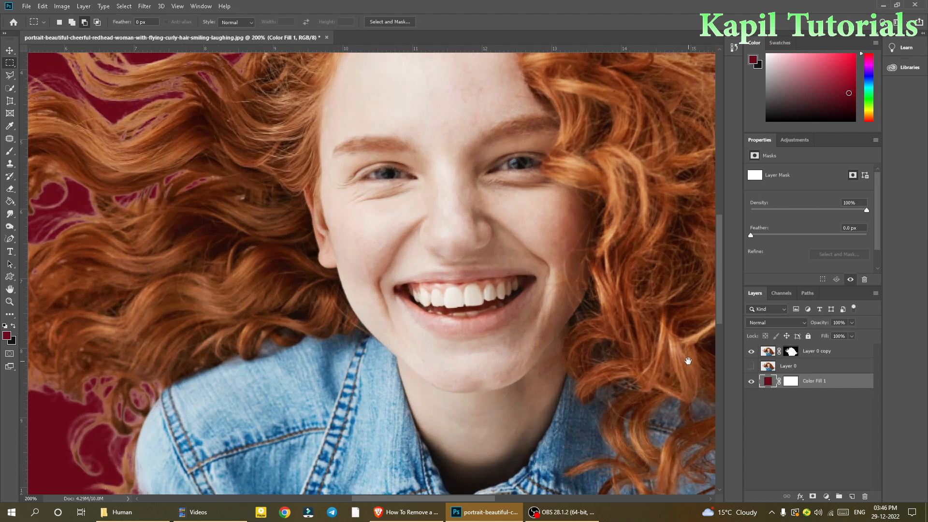
pyautogui.moveTo(487, 244); pyautogui.dragTo(523, 223)
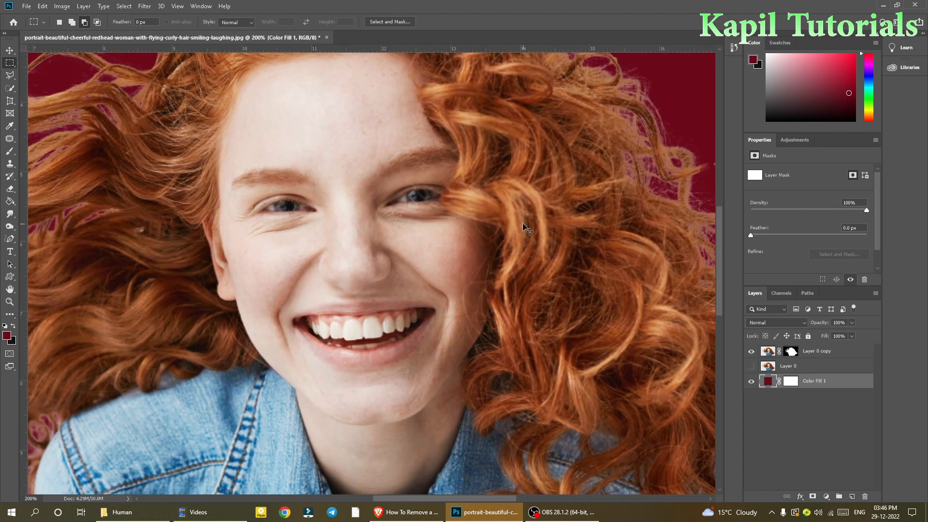
pyautogui.hotkey('ctrl', '-')
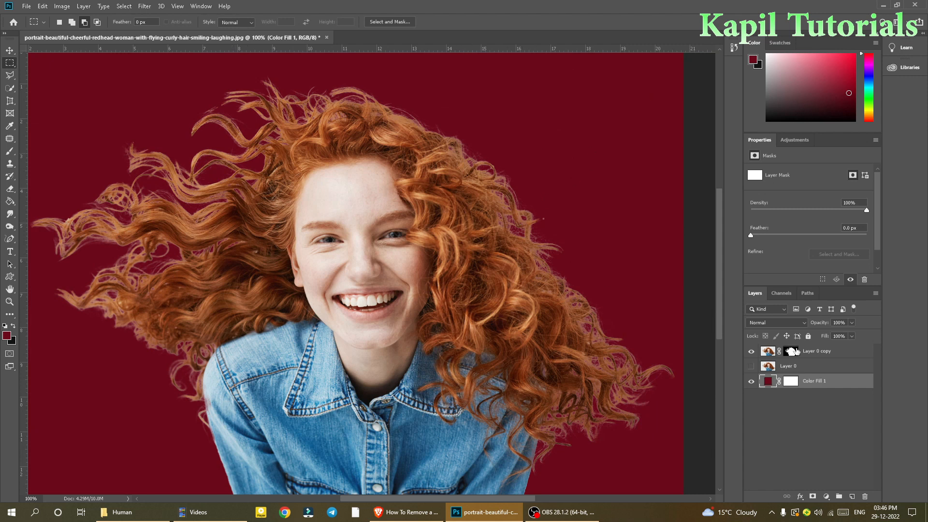
pyautogui.click(752, 382)
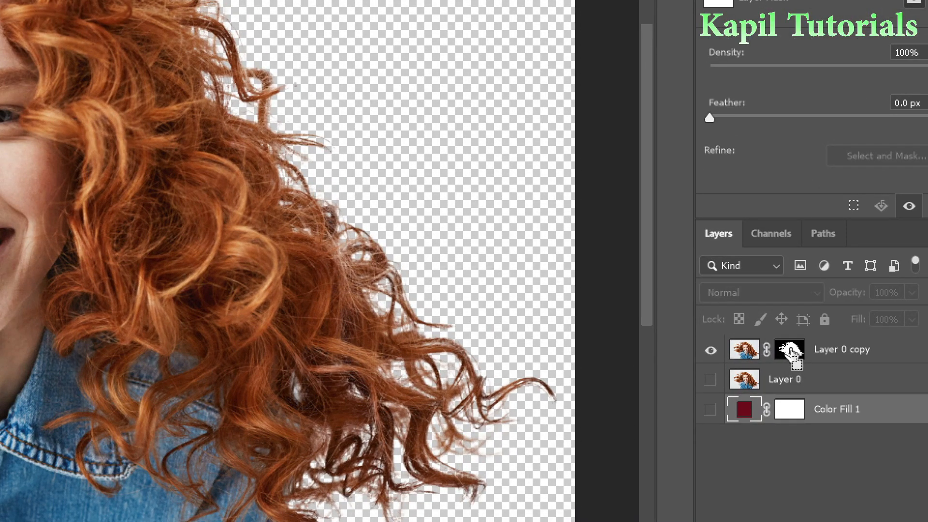
pyautogui.click(791, 354)
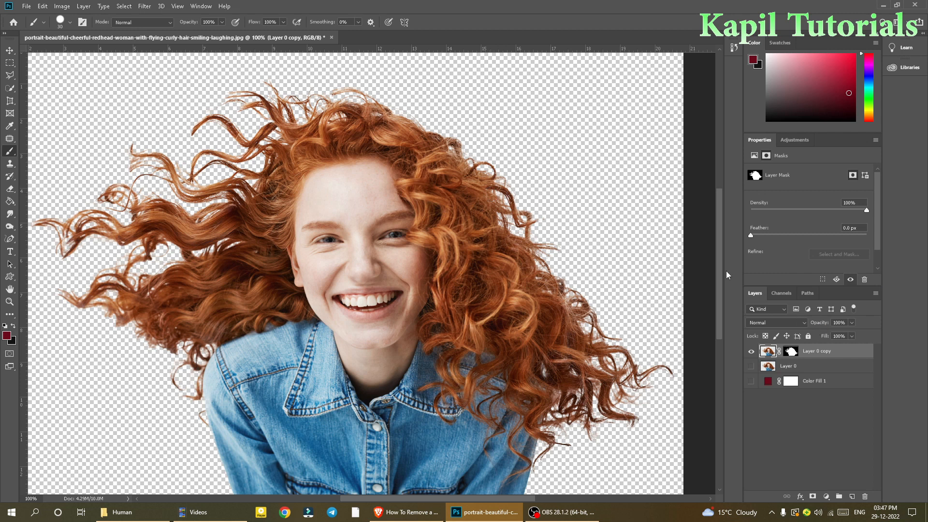
pyautogui.hotkey('ctrl', '-')
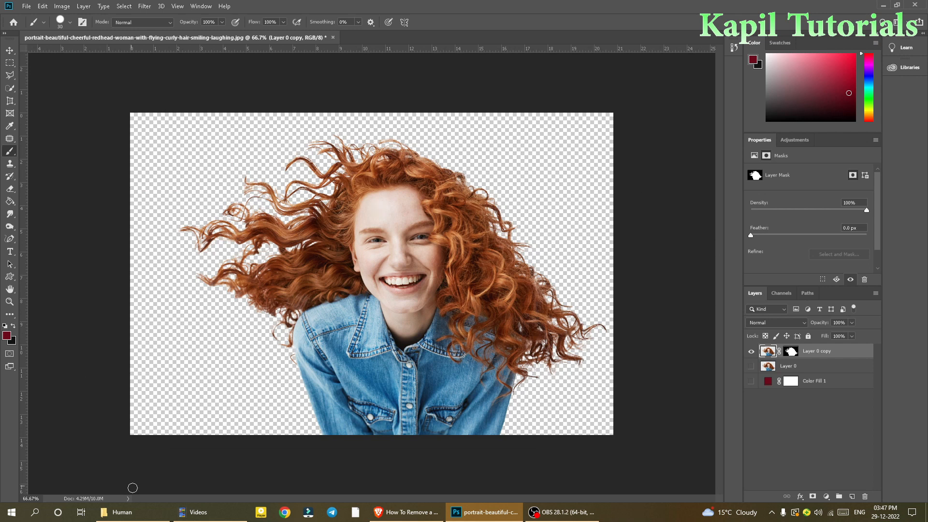
# Step: Switch to File Explorer and place Beautiful Scenes (38).jpg from the pexels folder into the Photoshop document
pyautogui.moveTo(140, 511)
pyautogui.click(140, 473)
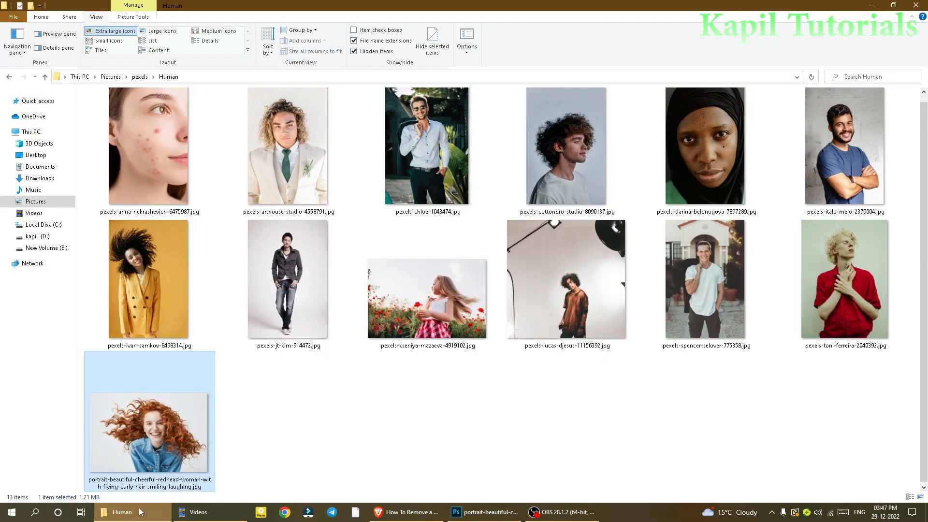
pyautogui.click(147, 80)
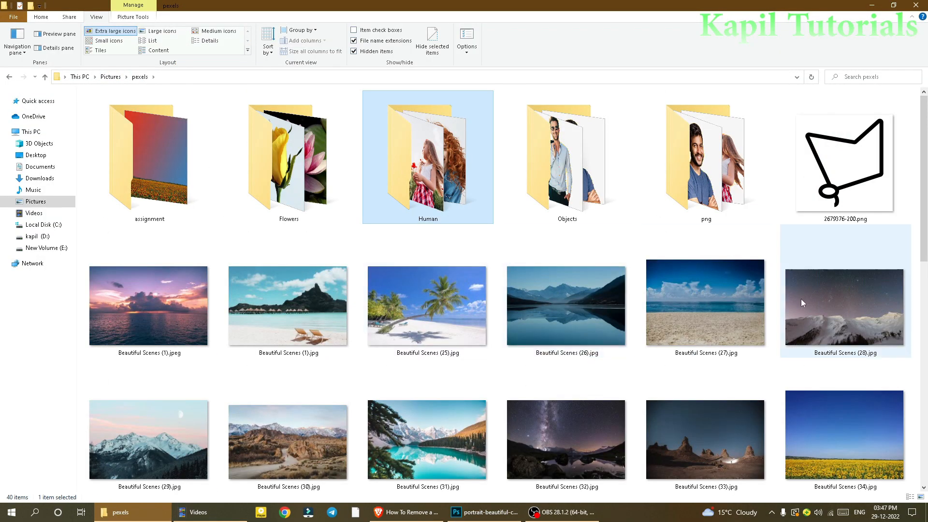
pyautogui.scroll(-3, 924, 271)
pyautogui.moveTo(927, 276); pyautogui.dragTo(927, 285)
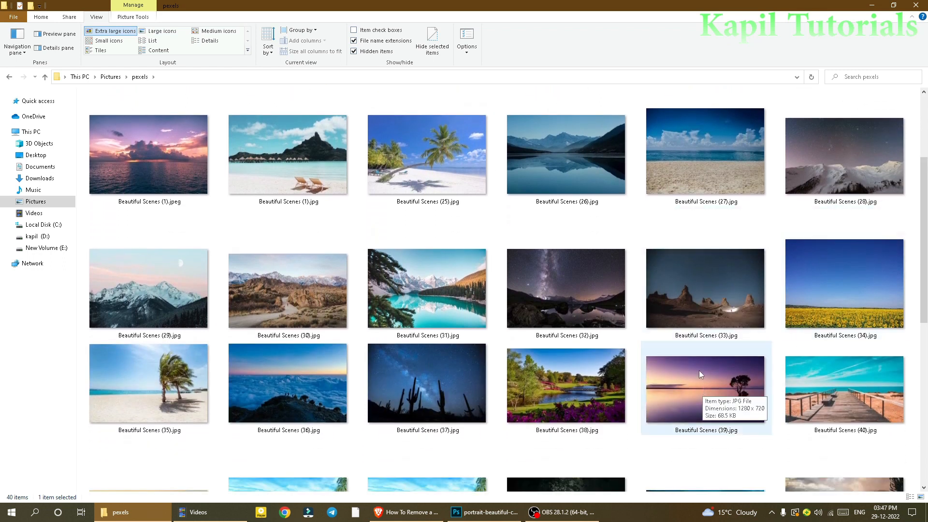
pyautogui.click(556, 375)
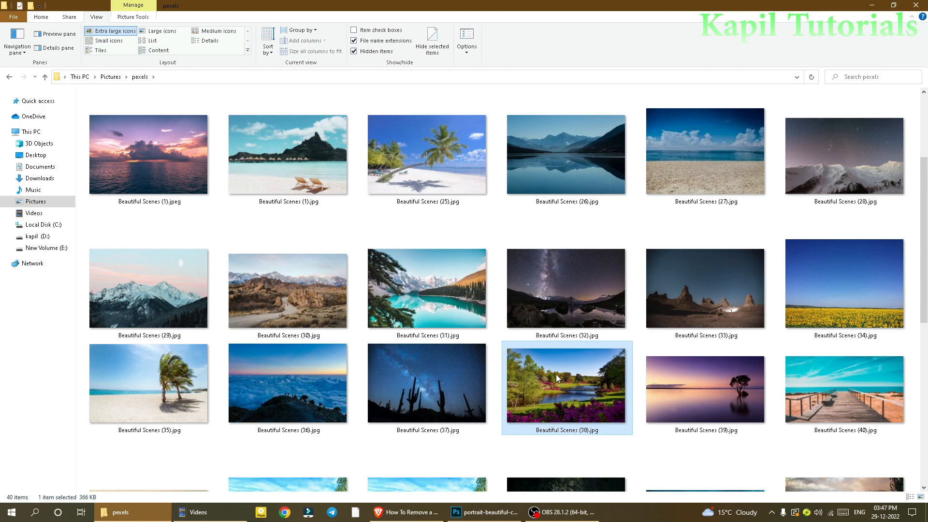
pyautogui.moveTo(558, 375); pyautogui.dragTo(352, 151)
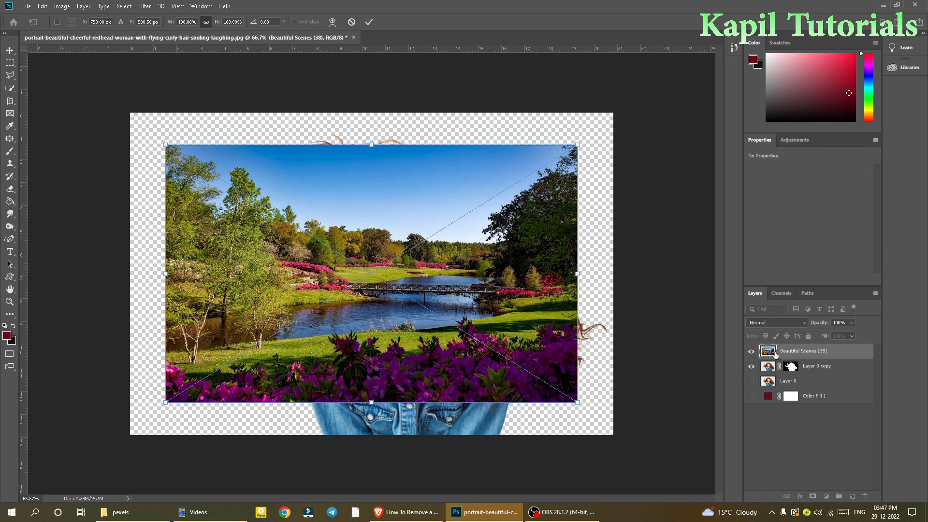
pyautogui.press('Return')
pyautogui.press('b')
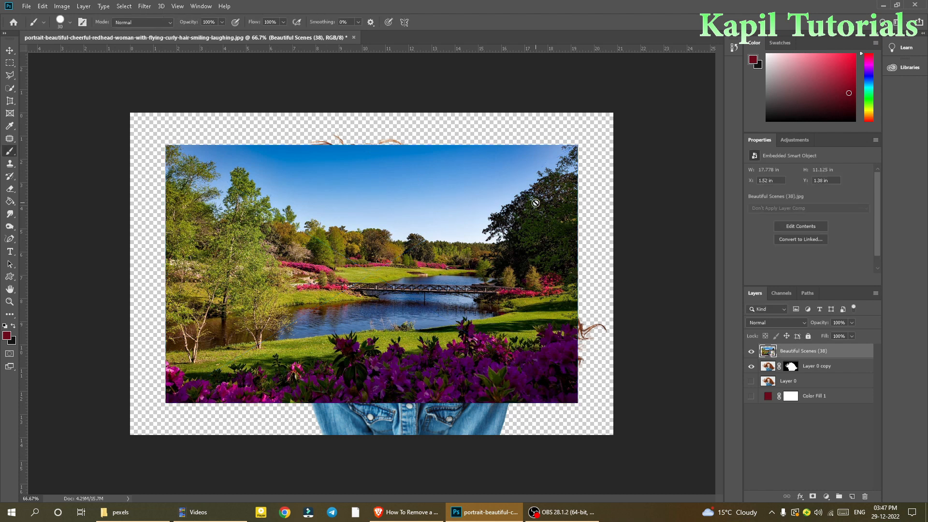
# Step: Align the landscape image with the canvas's upper-left corner and scale it up proportionally to cover the whole canvas
pyautogui.click(9, 50)
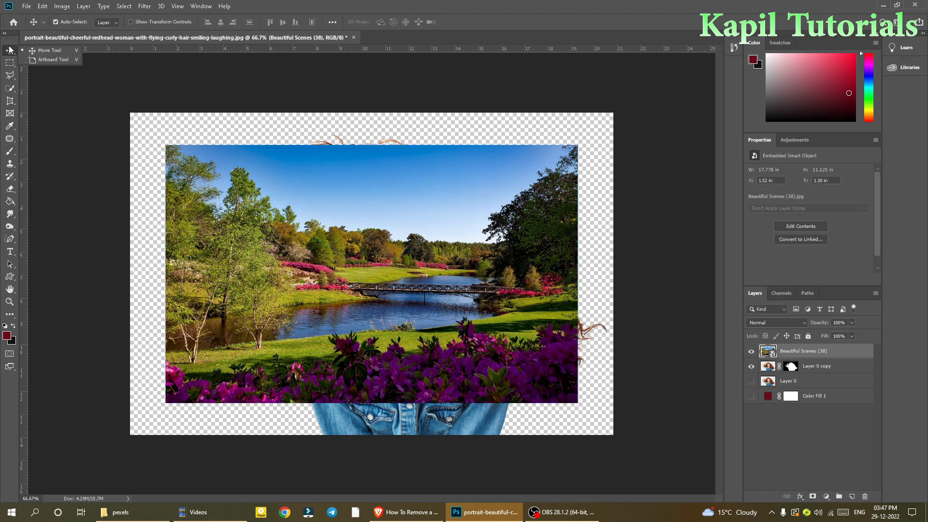
pyautogui.moveTo(334, 224); pyautogui.dragTo(295, 189)
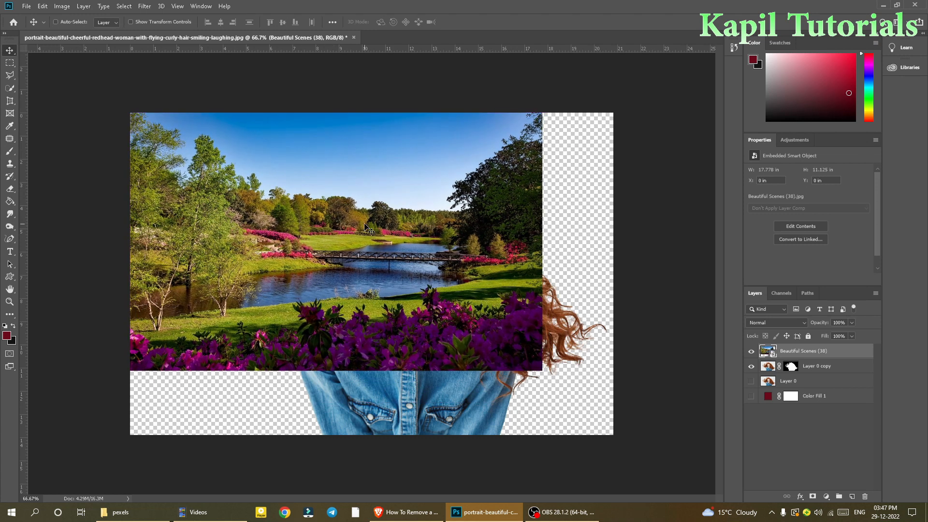
pyautogui.hotkey('ctrl', 't')
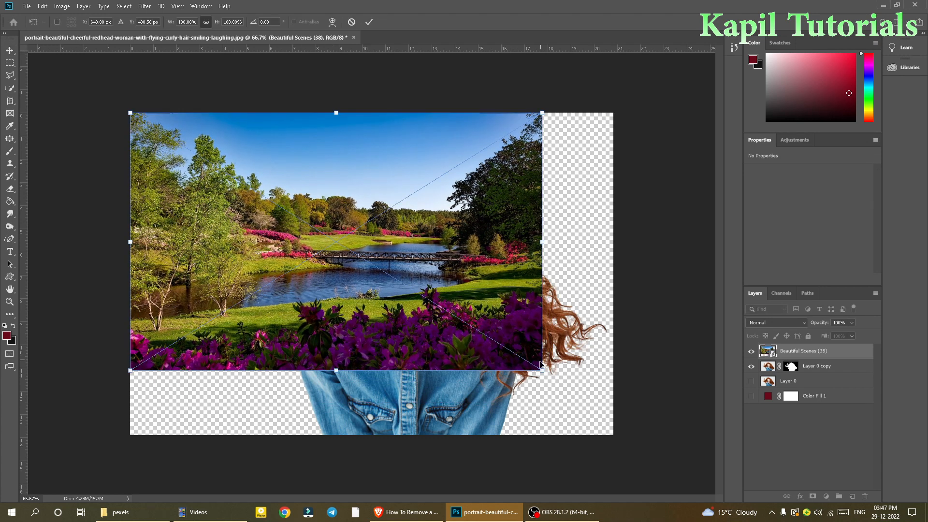
pyautogui.moveTo(541, 370); pyautogui.dragTo(662, 446)
pyautogui.press('Return')
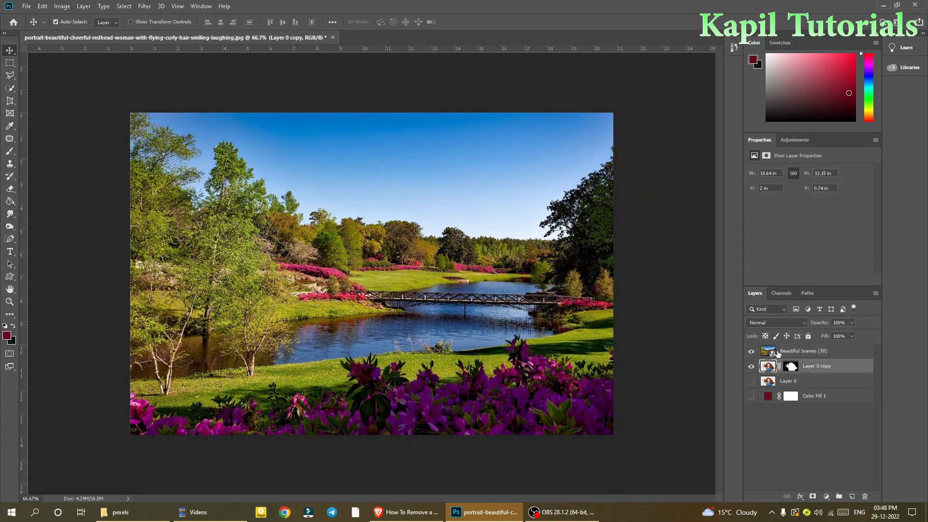
# Step: Move the Beautiful Scenes (38) layer below Layer 0 copy and apply a Gaussian Blur with a 3.9-pixel radius to it
pyautogui.moveTo(768, 351); pyautogui.dragTo(767, 368)
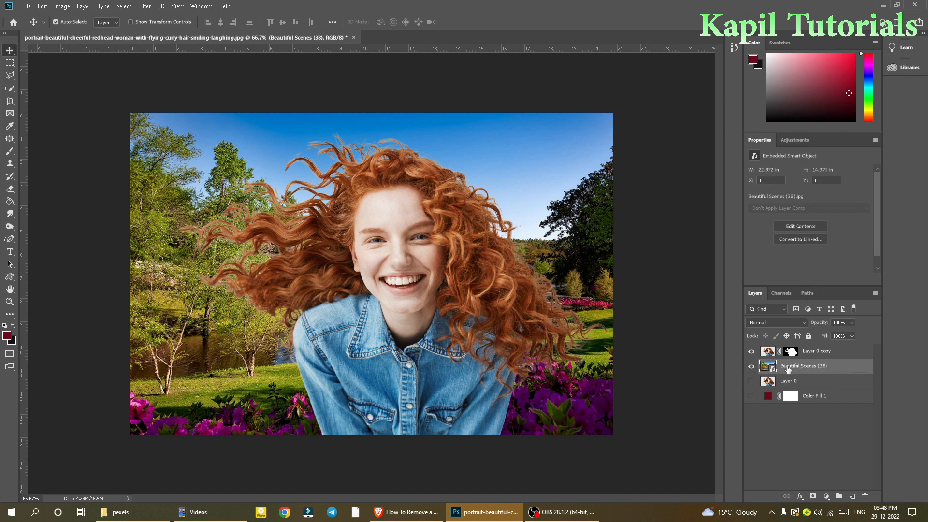
pyautogui.click(144, 6)
pyautogui.moveTo(161, 126)
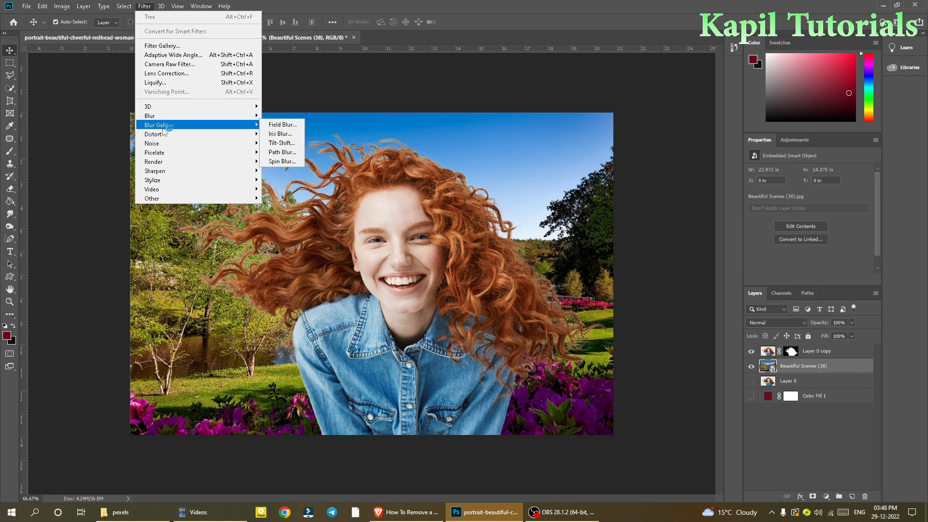
pyautogui.click(285, 152)
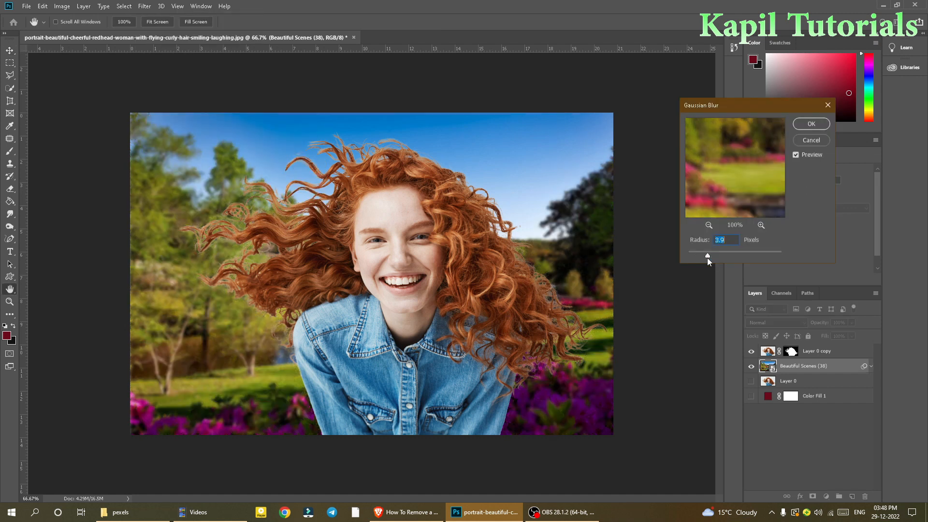
pyautogui.press('Return')
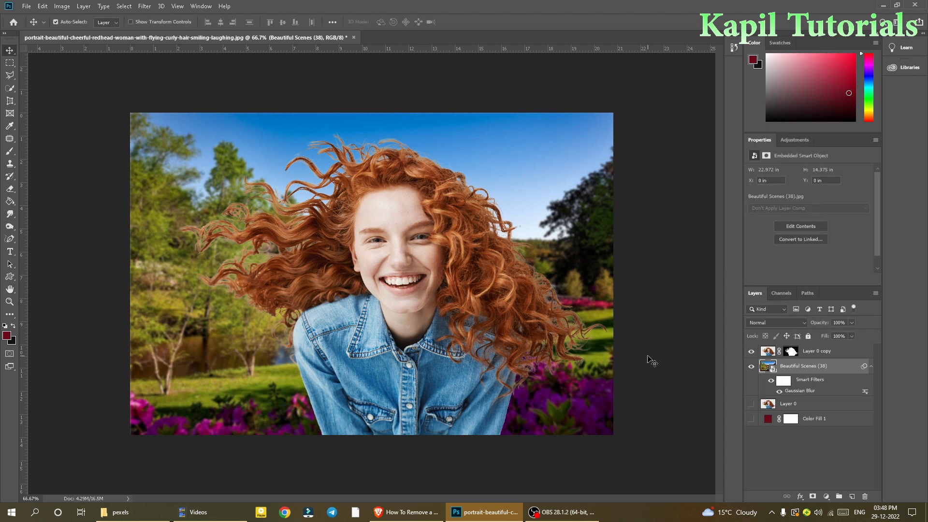